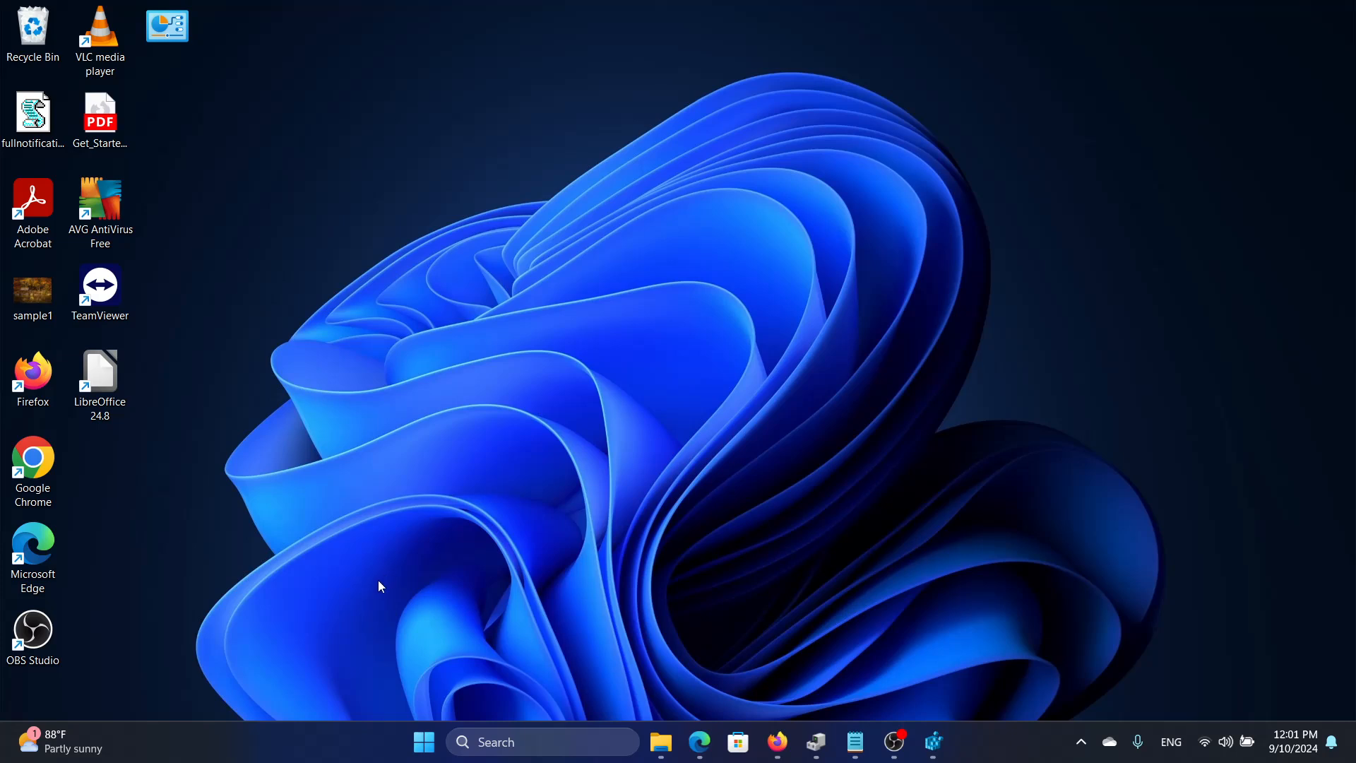
- Review the camera access permissions for the device, its apps and desktop apps in the Windows privacy settings, then close Settings
right_click(416, 752)
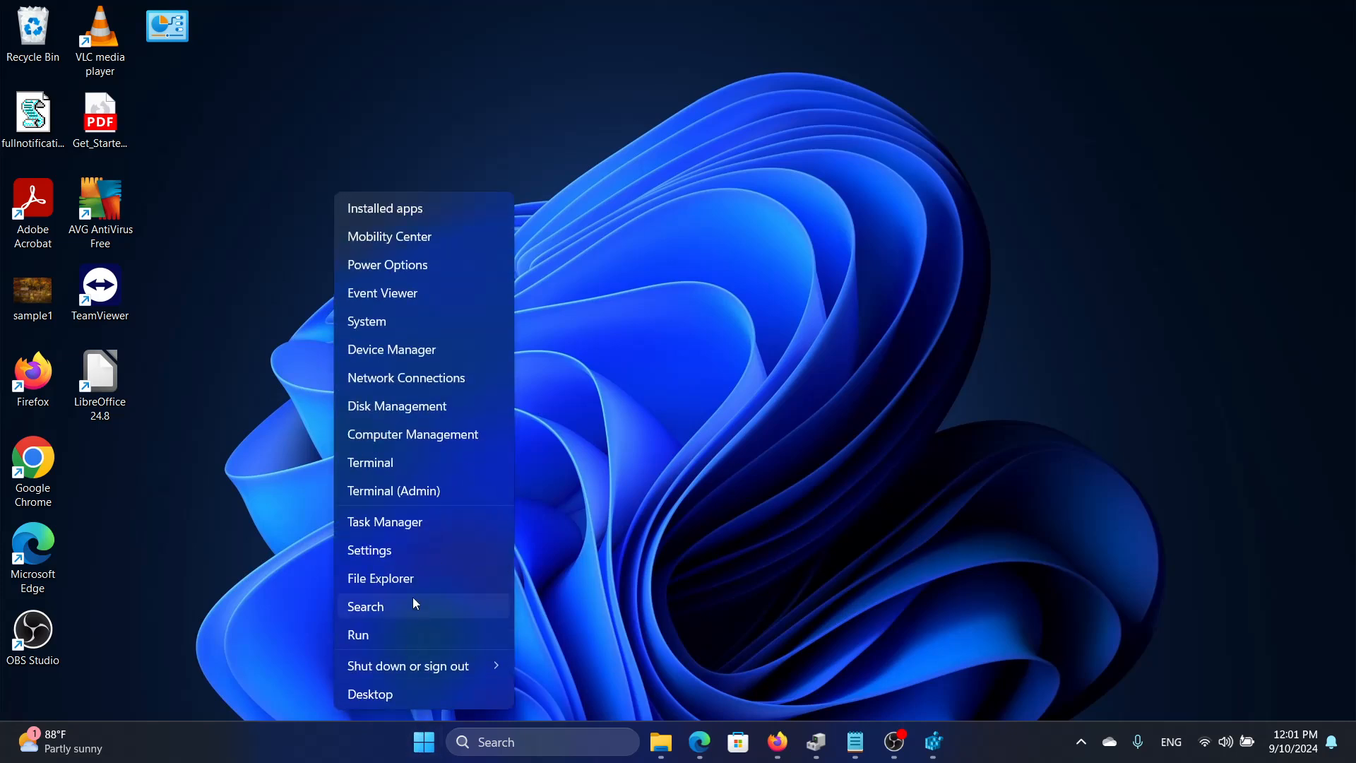
click(426, 553)
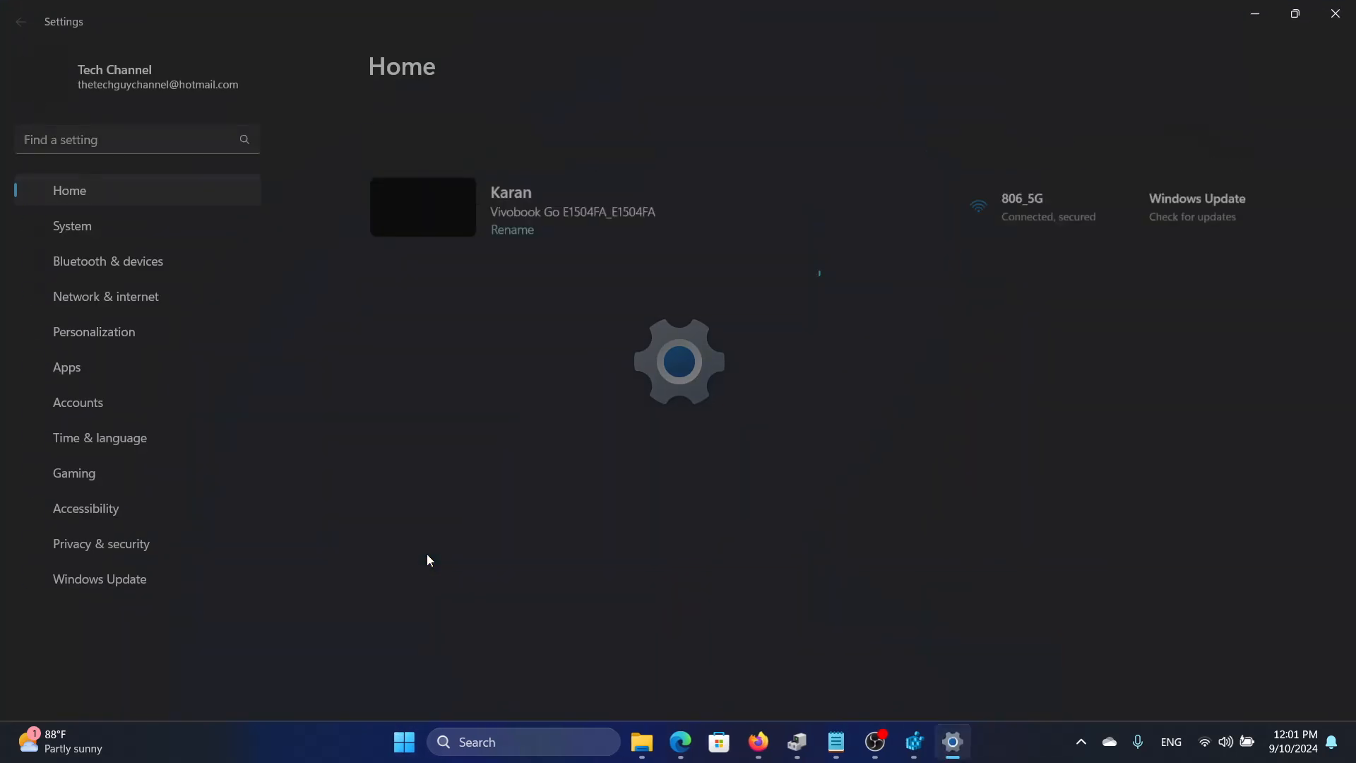
click(166, 548)
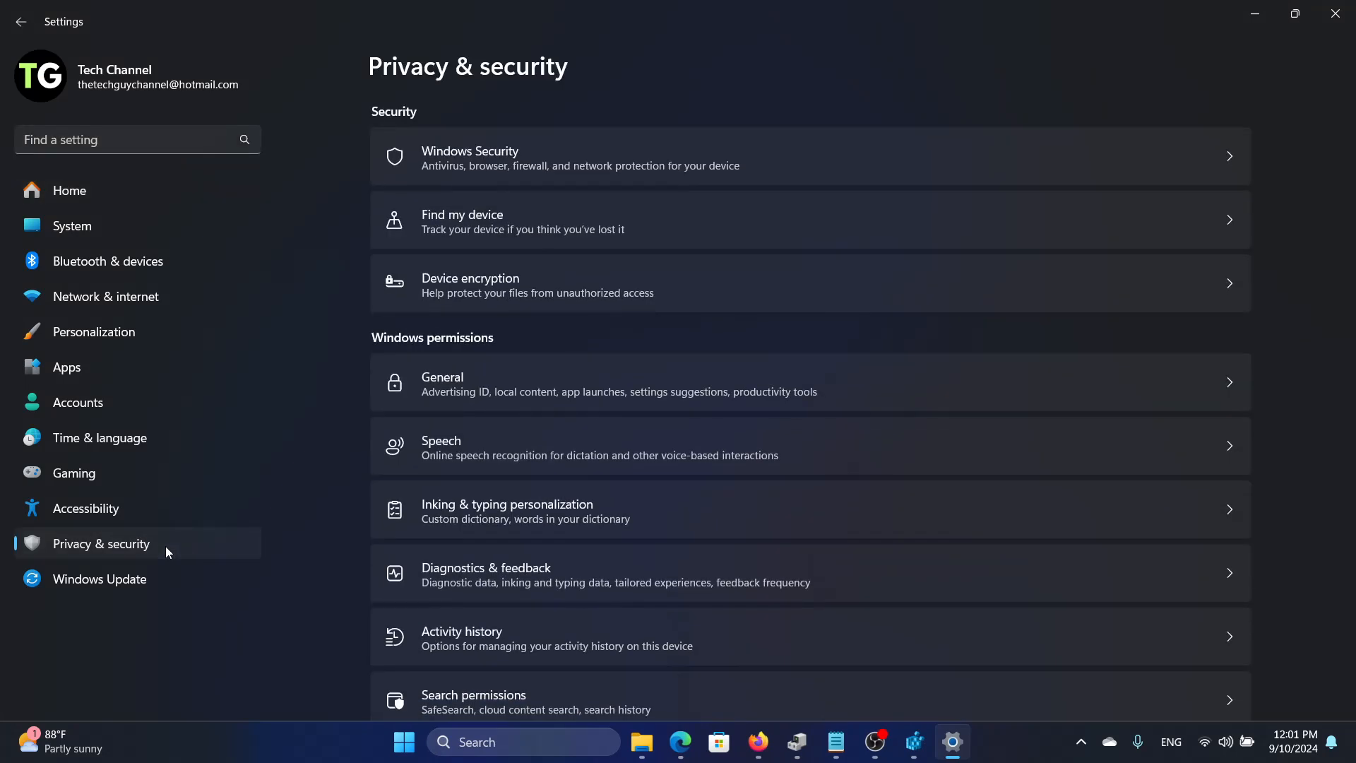
scroll(566, 329, down, 10)
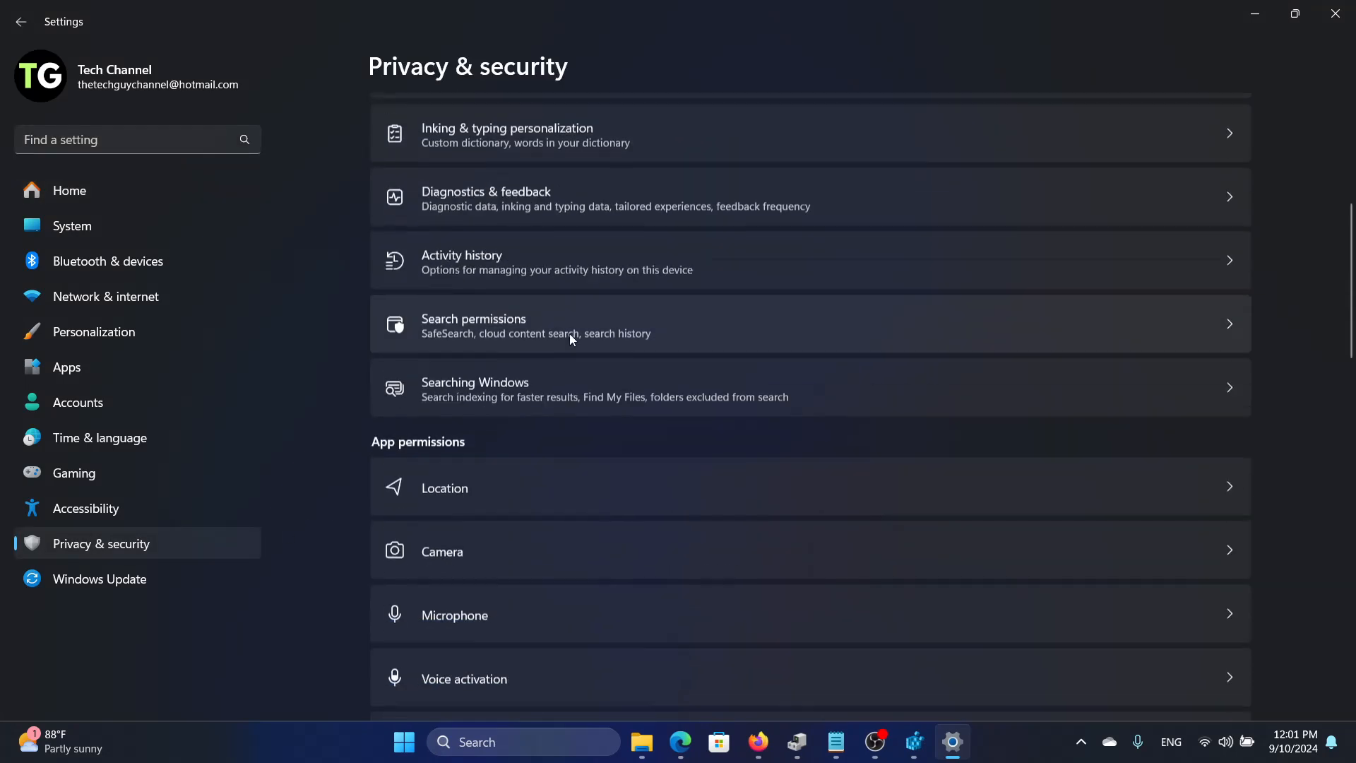
scroll(640, 226, up, 3)
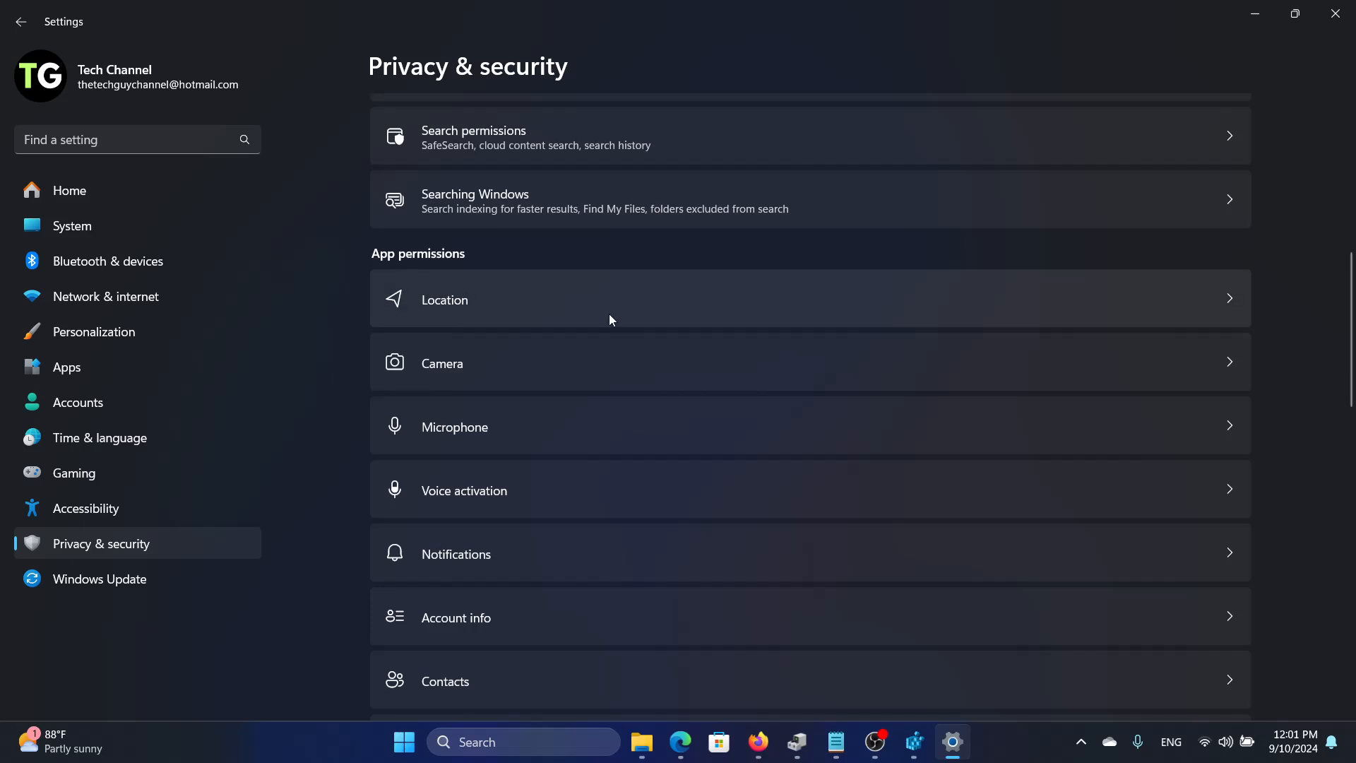
click(570, 382)
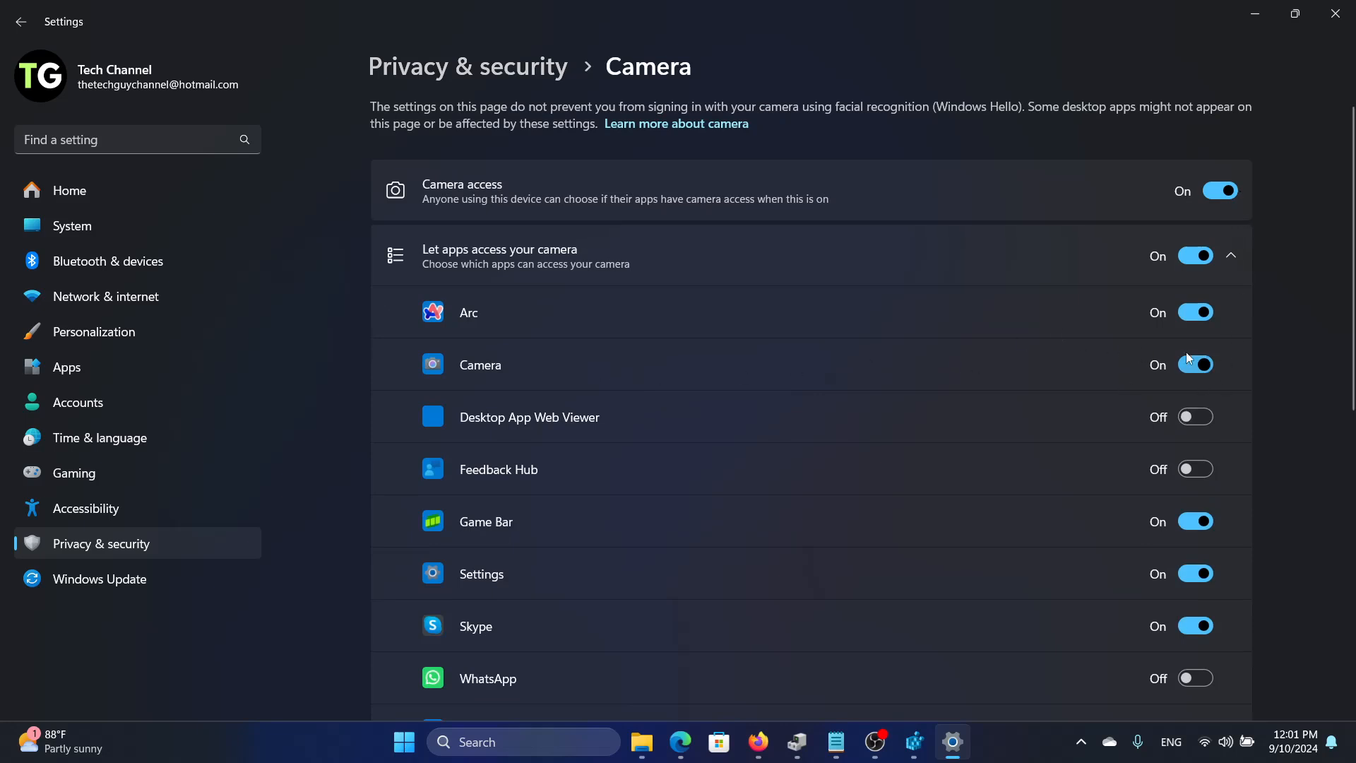
scroll(896, 461, down, 3)
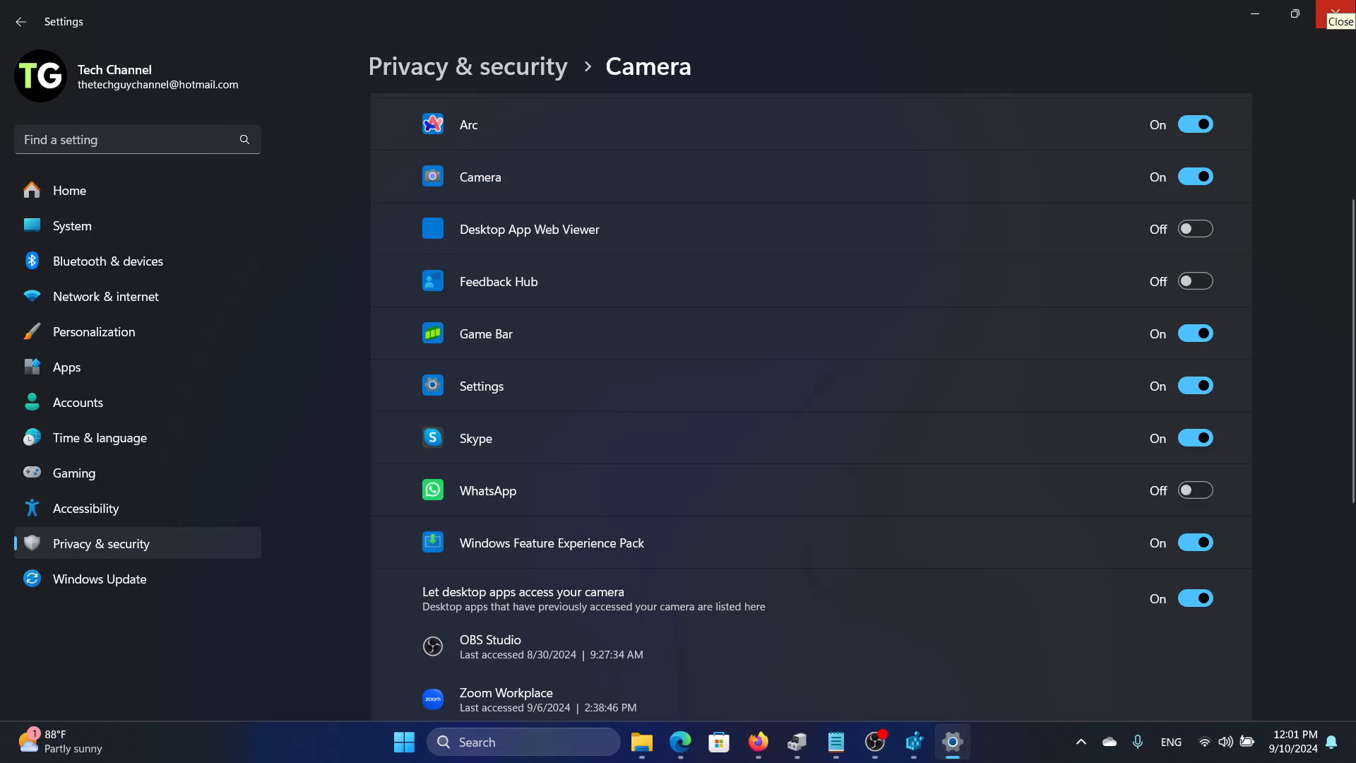
click(1335, 12)
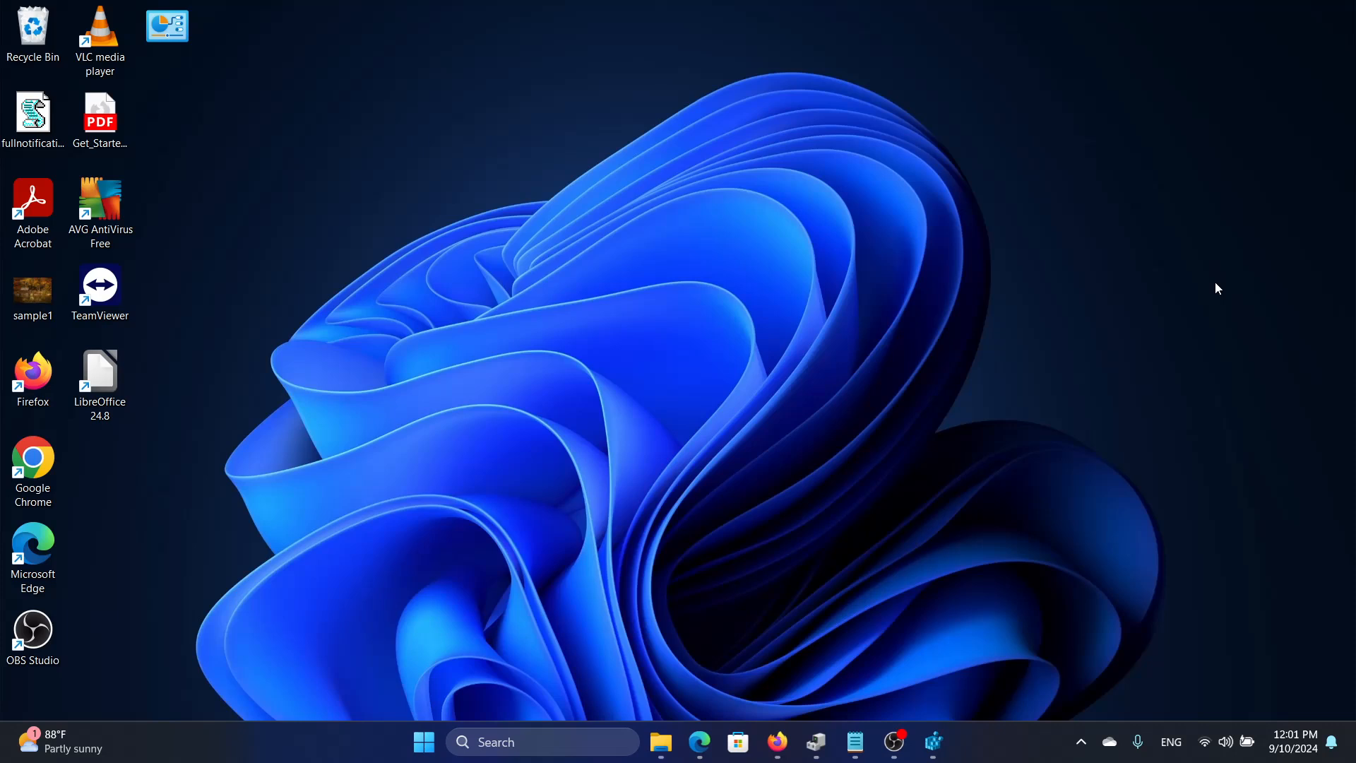
- Launch the Hardware and Devices troubleshooter with msdt.exe -id DeviceDiagnostic, start its problem detection, and close it
key(super+r)
key(BackSpace)
text(MSD)
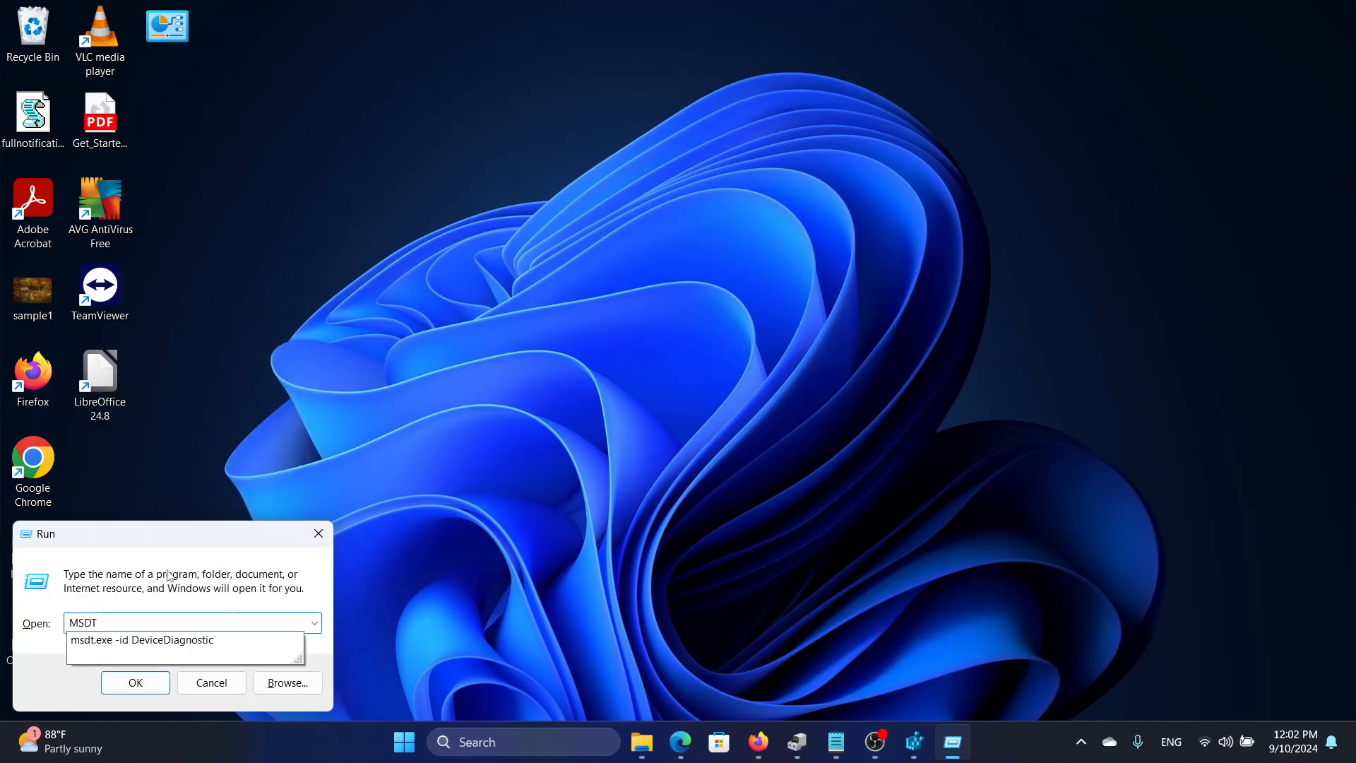
text(T)
click(204, 641)
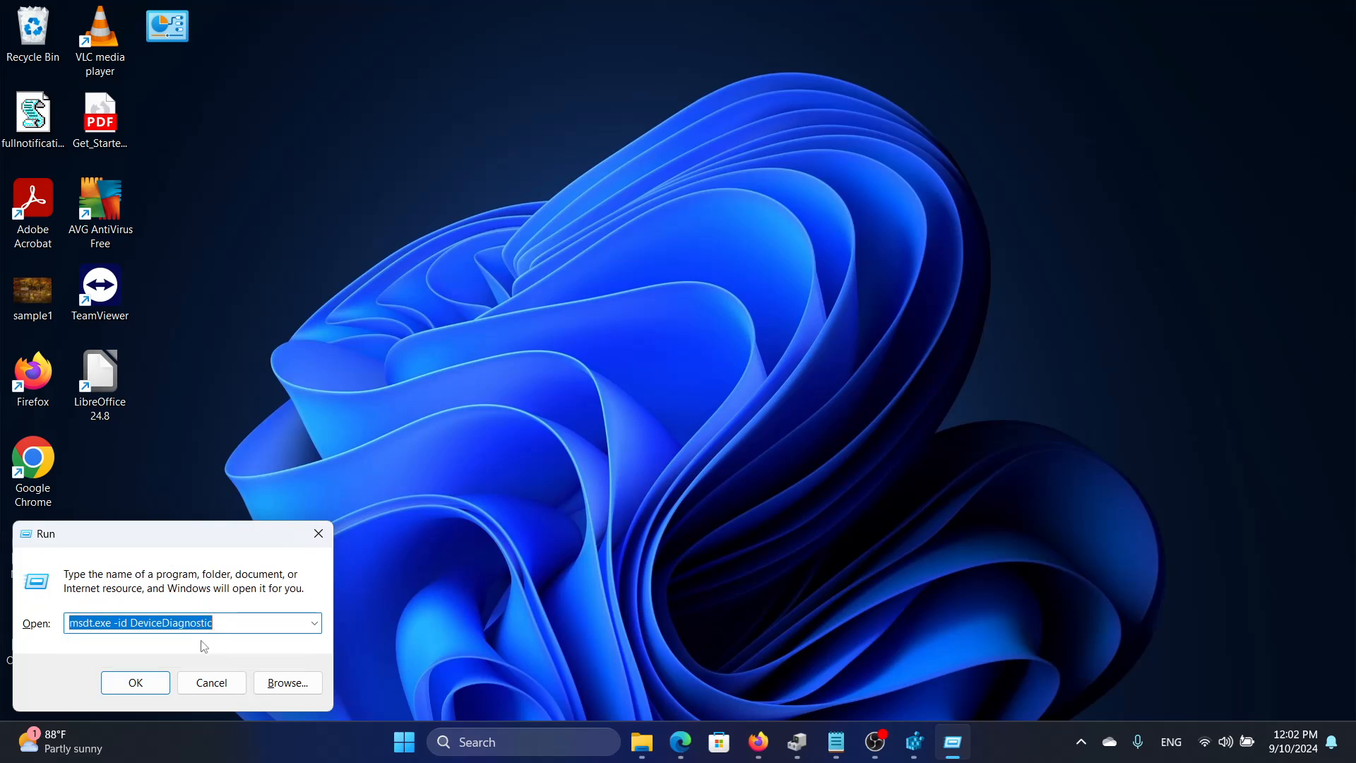
click(226, 624)
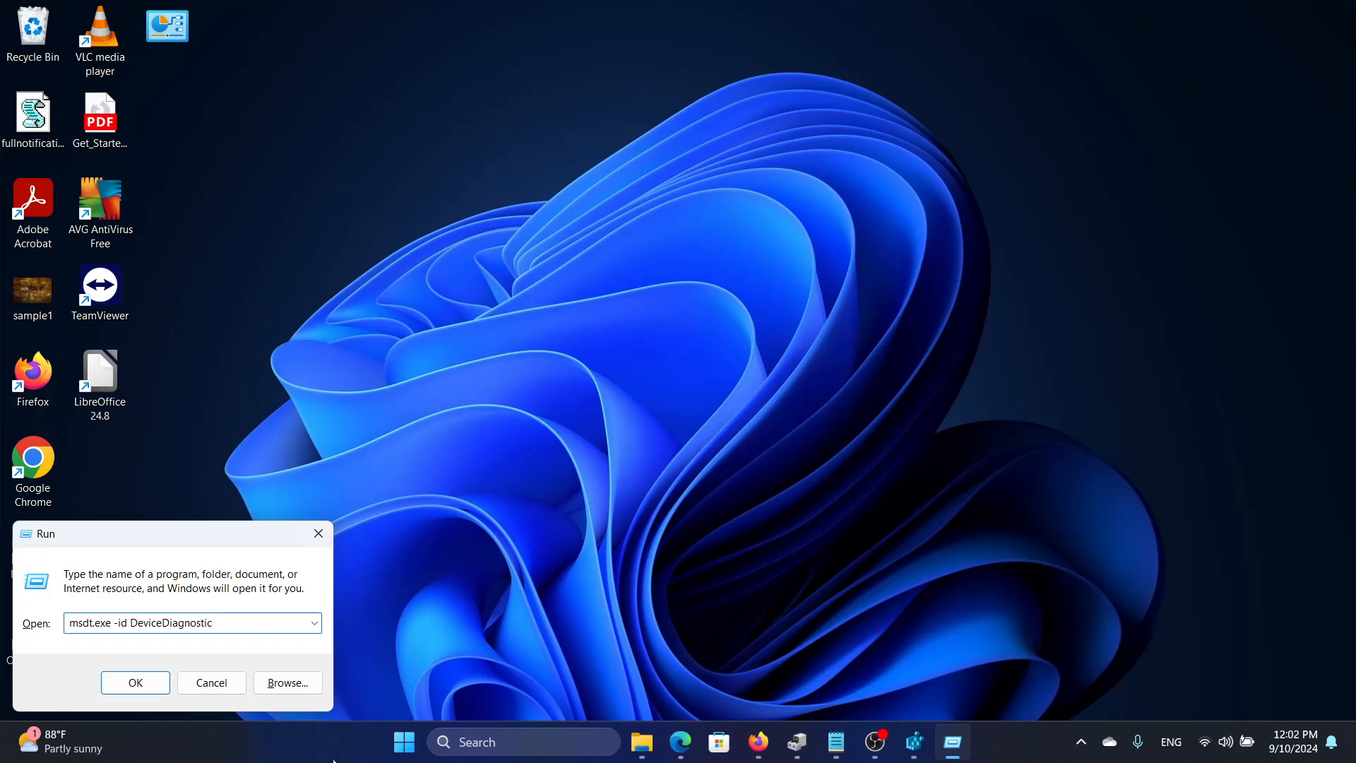
key(Return)
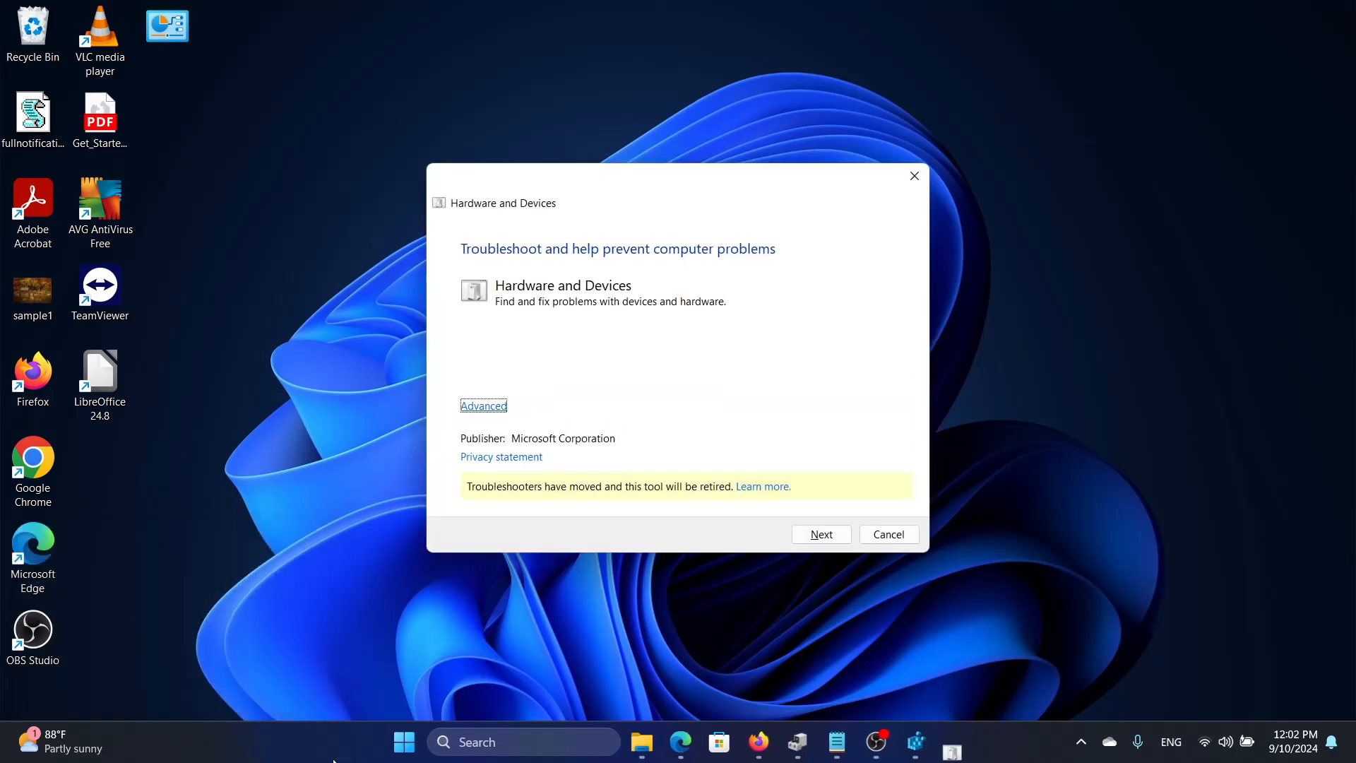
click(833, 539)
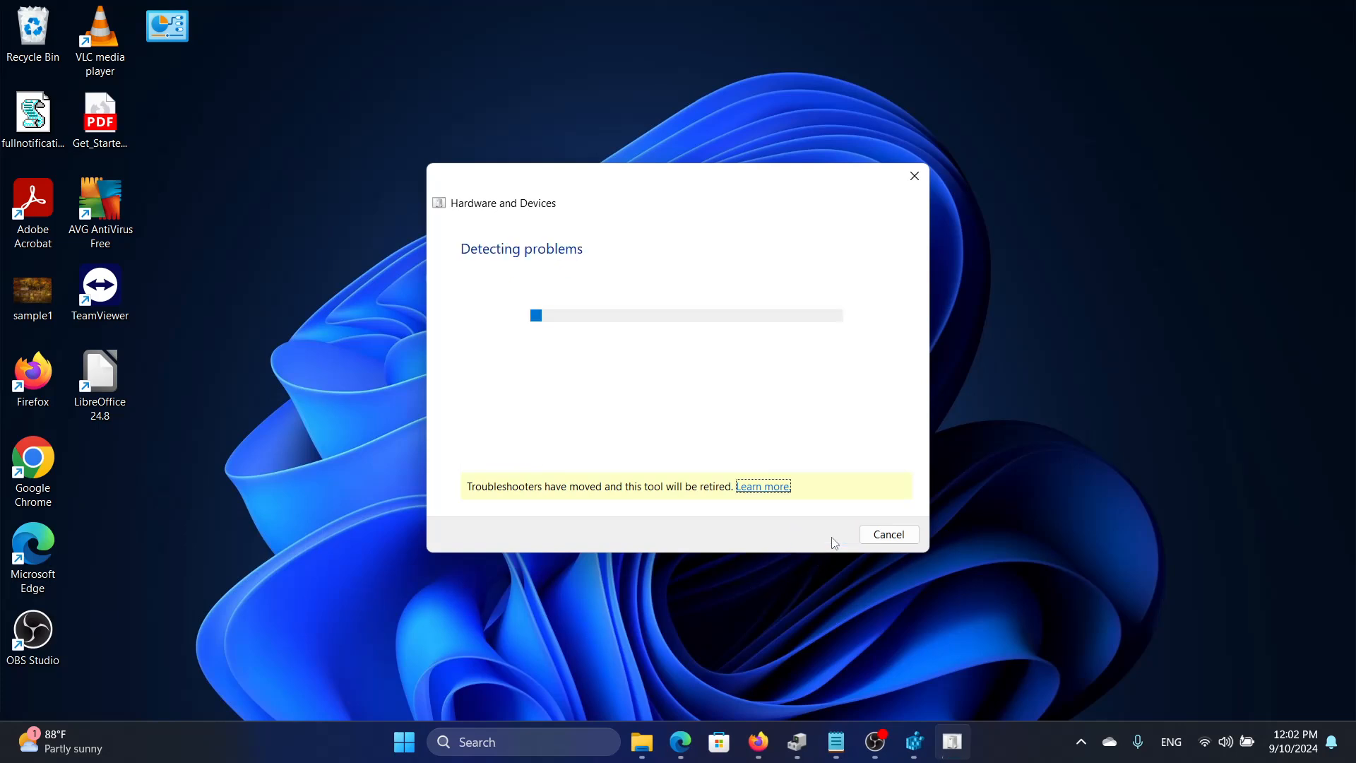
click(914, 175)
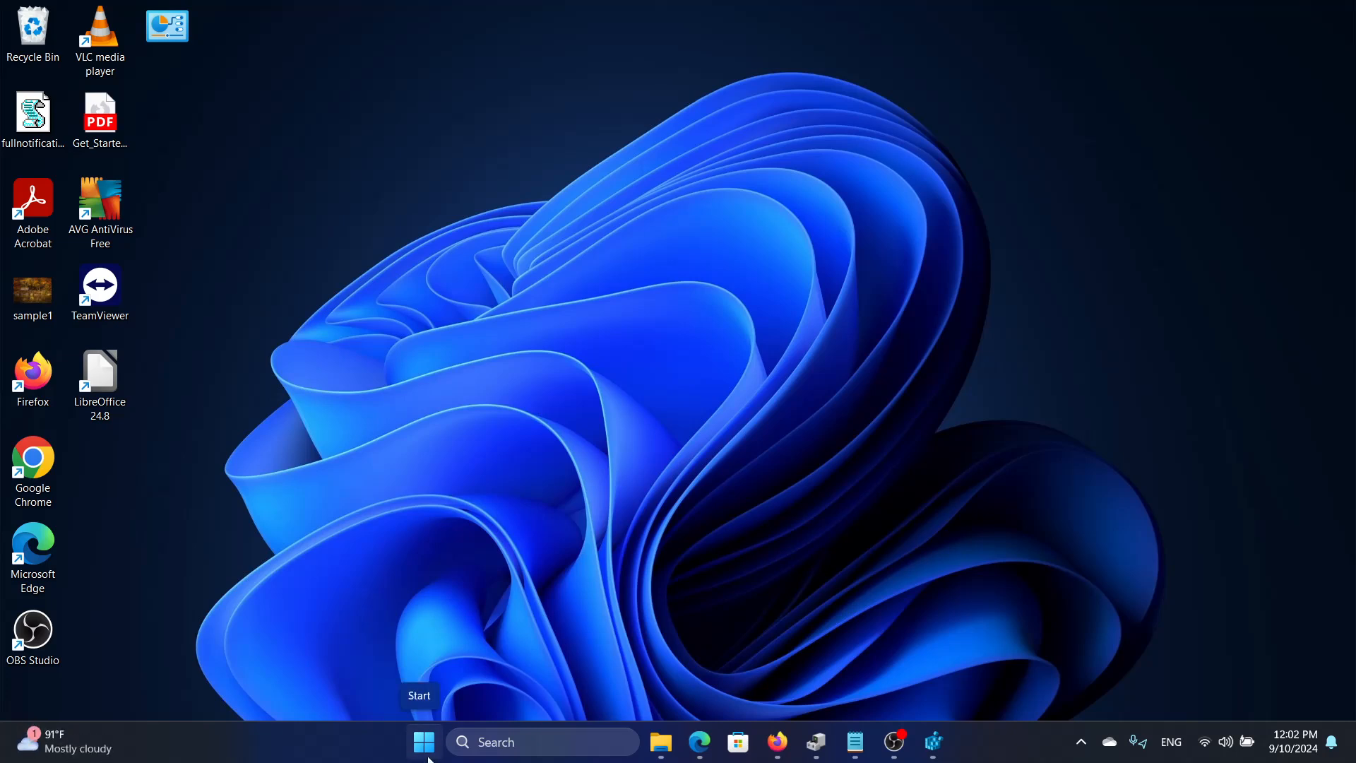
- Find the Camera app among the installed apps in Windows Settings by searching "CAME" and open its advanced options
right_click(423, 742)
click(434, 549)
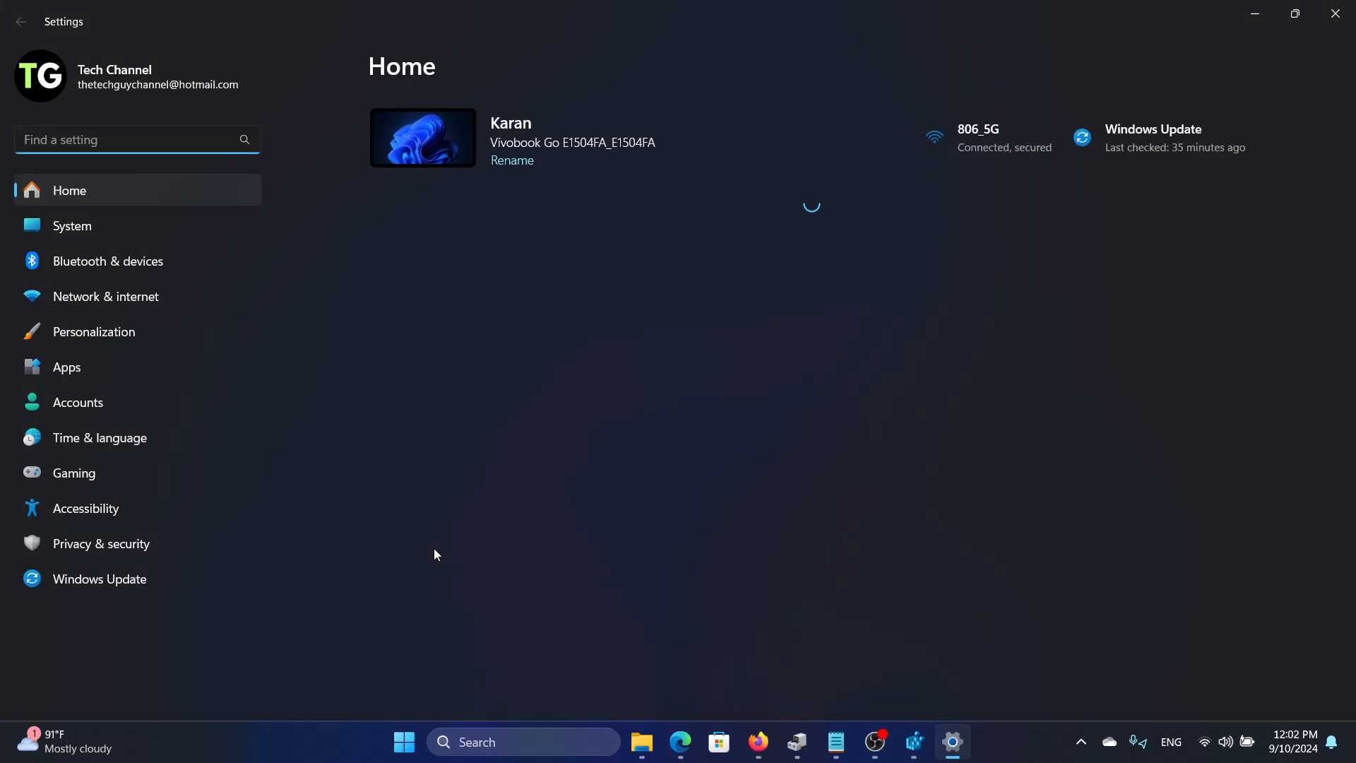
click(117, 363)
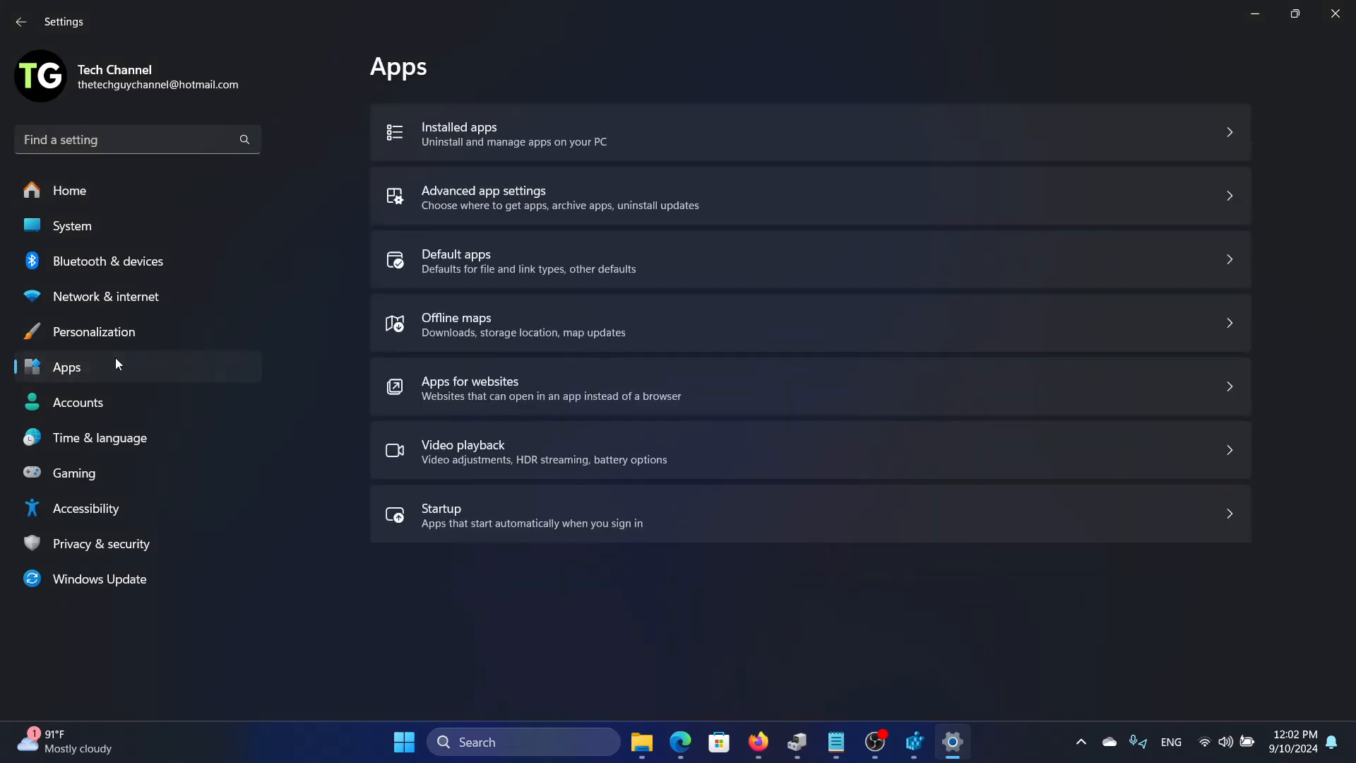
click(647, 128)
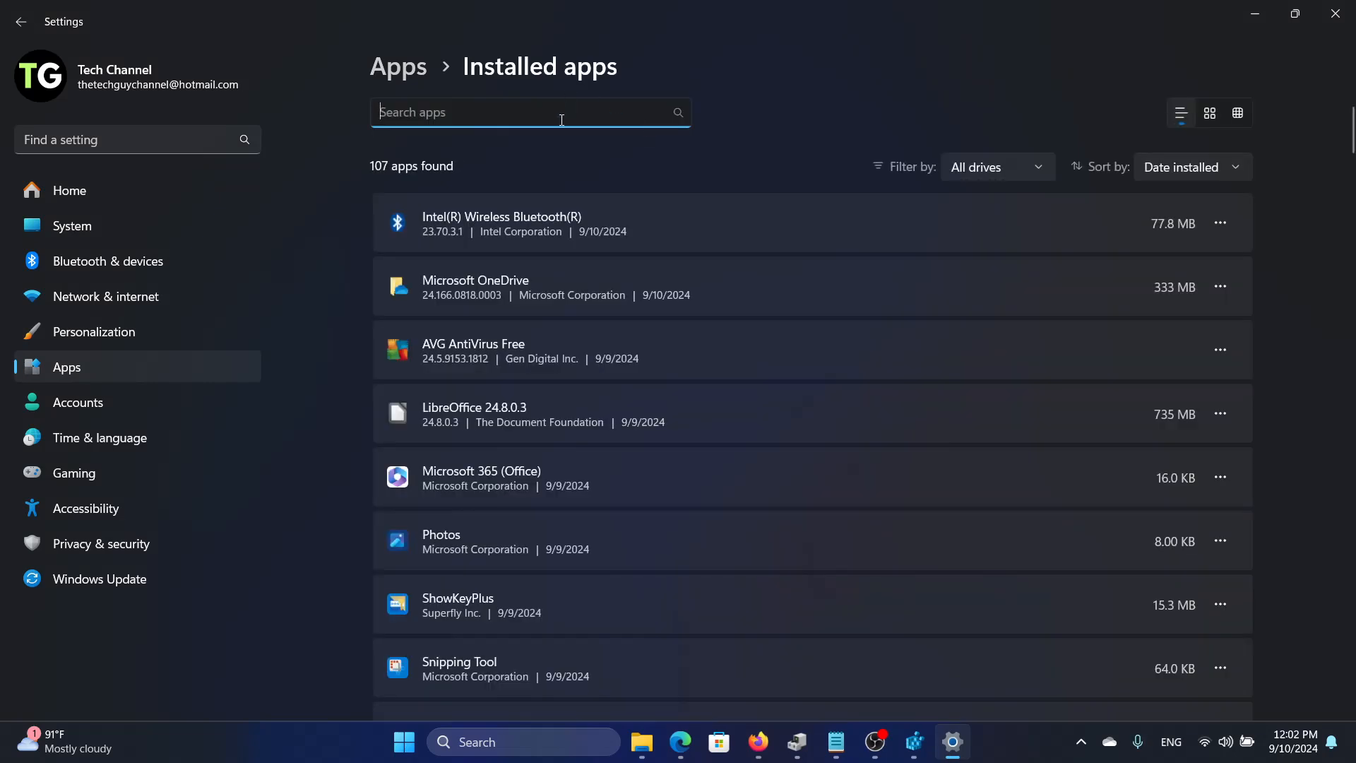
text(CA)
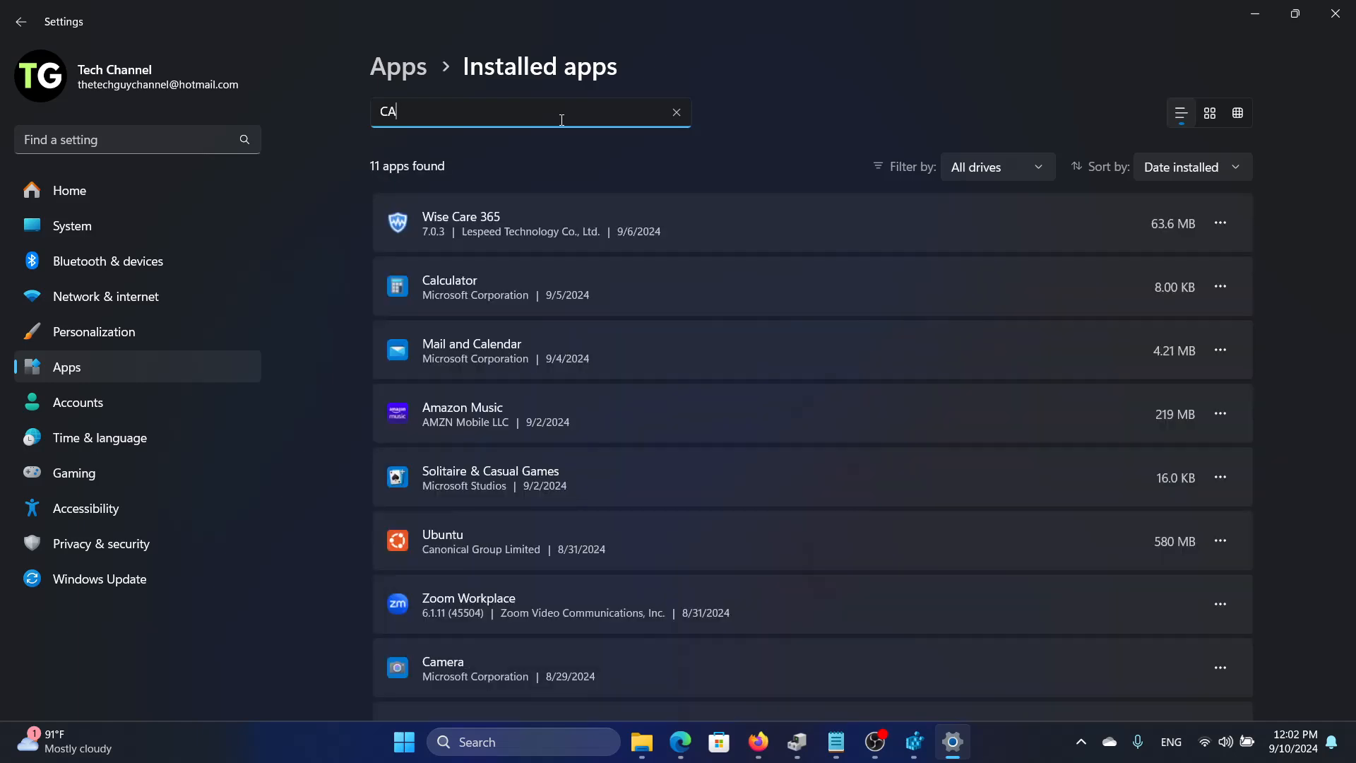
text(ME)
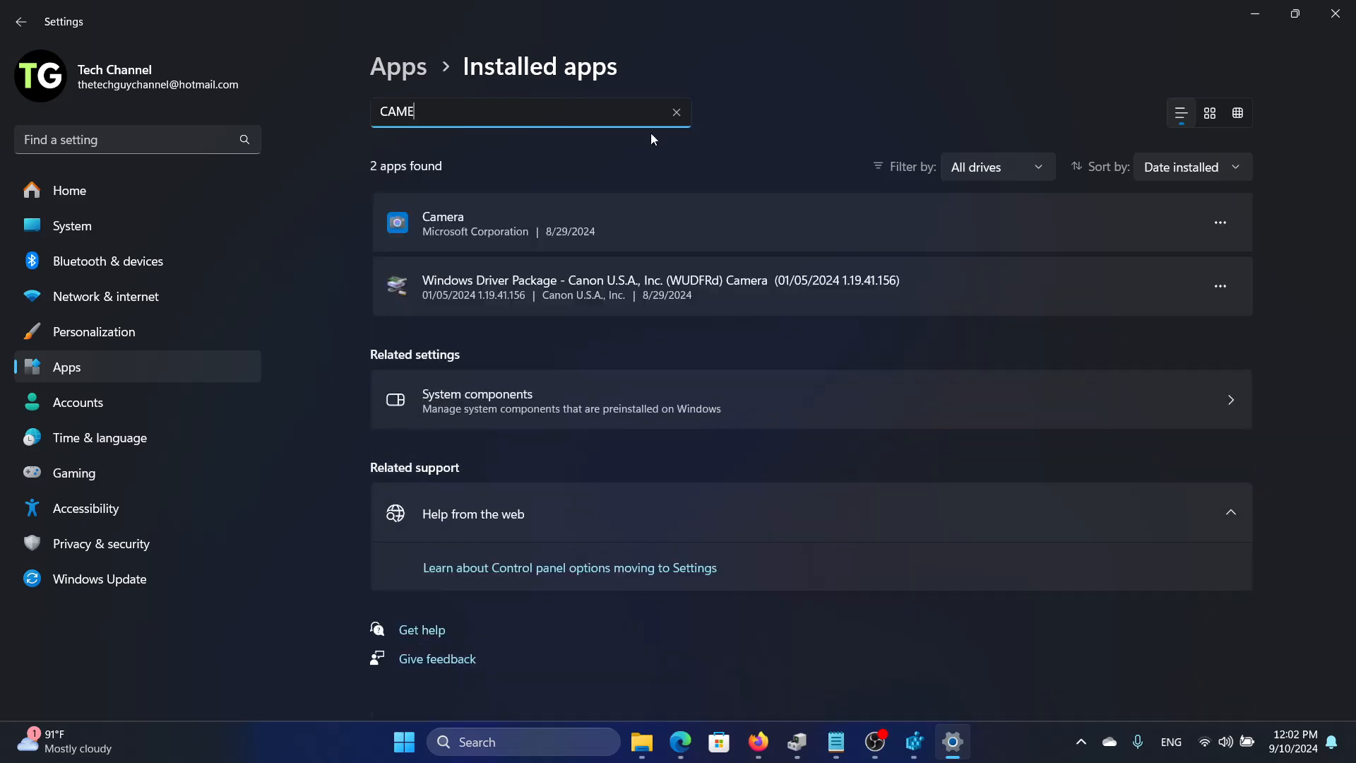
click(1220, 225)
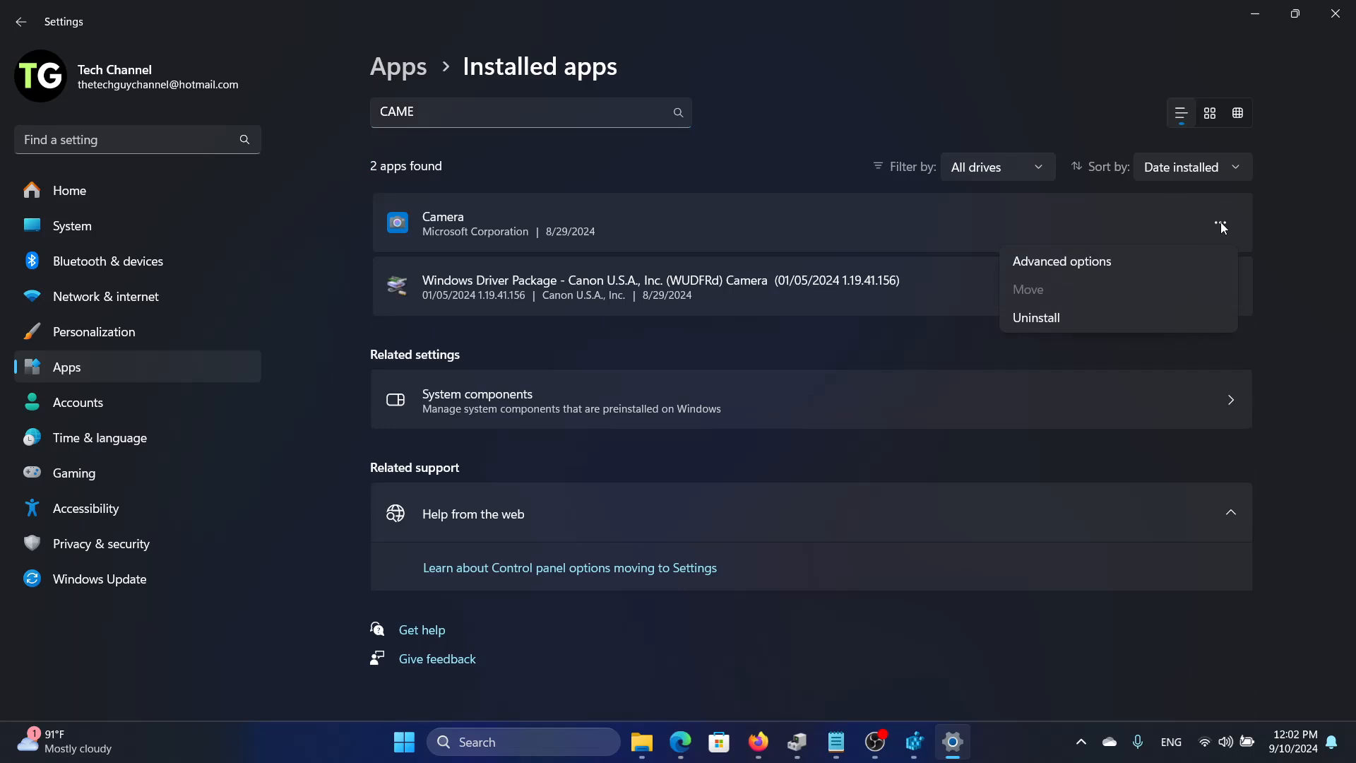
click(1110, 259)
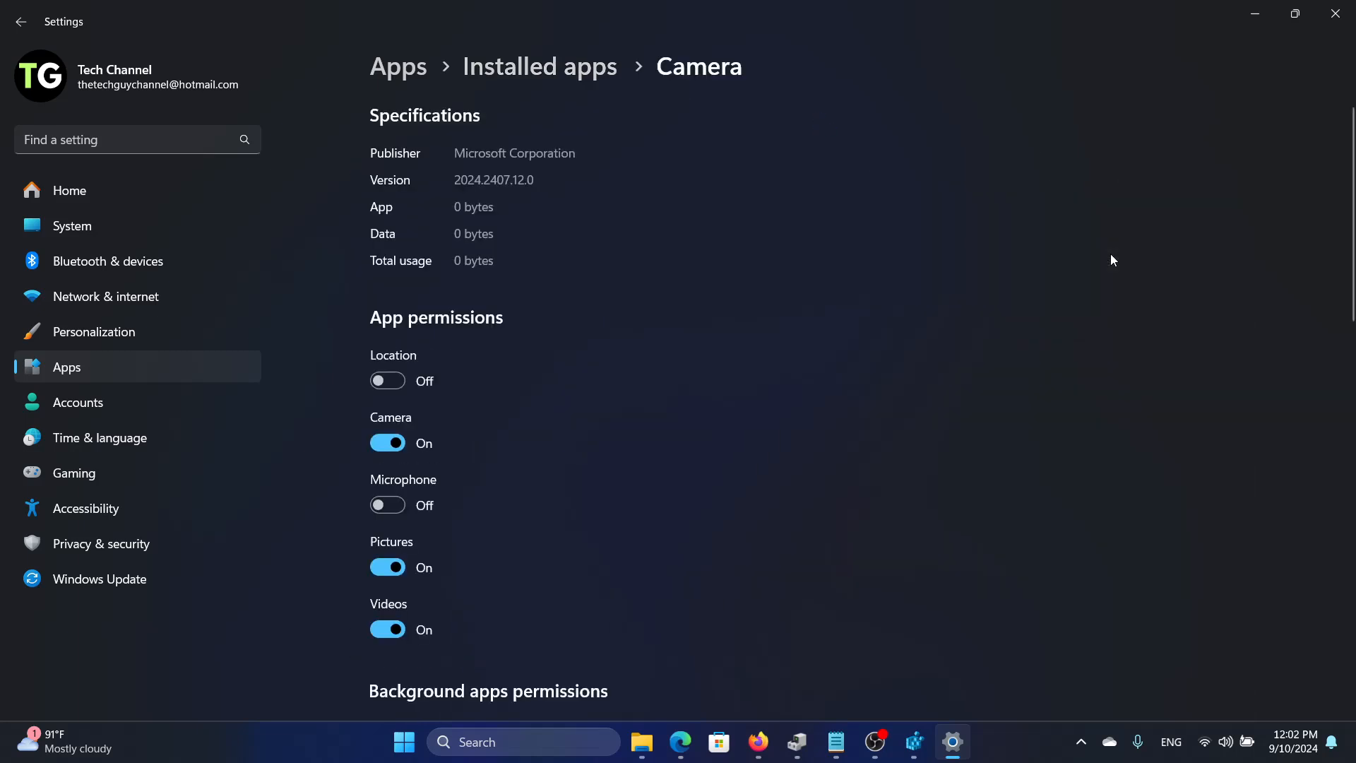
- Repair the Camera app, then reset it and confirm deleting its app data
scroll(625, 386, down, 10)
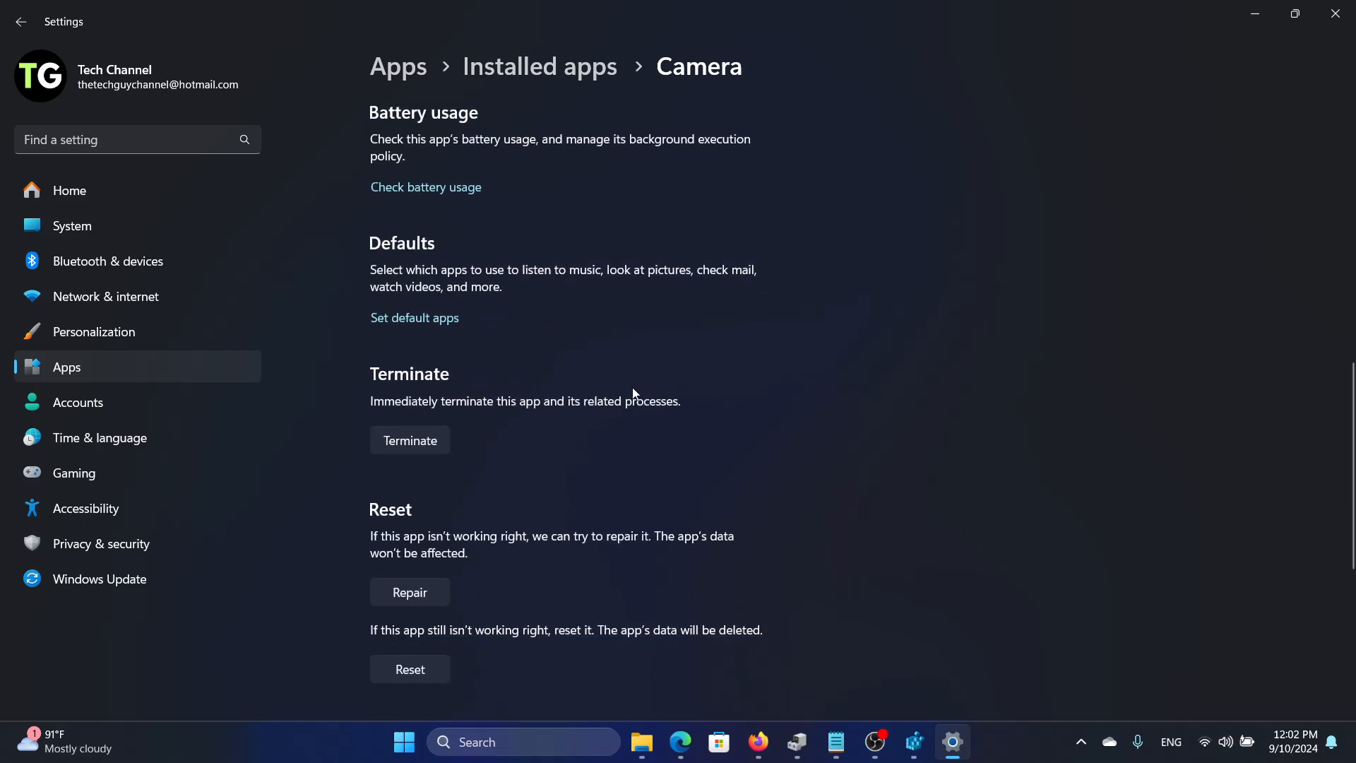
click(416, 503)
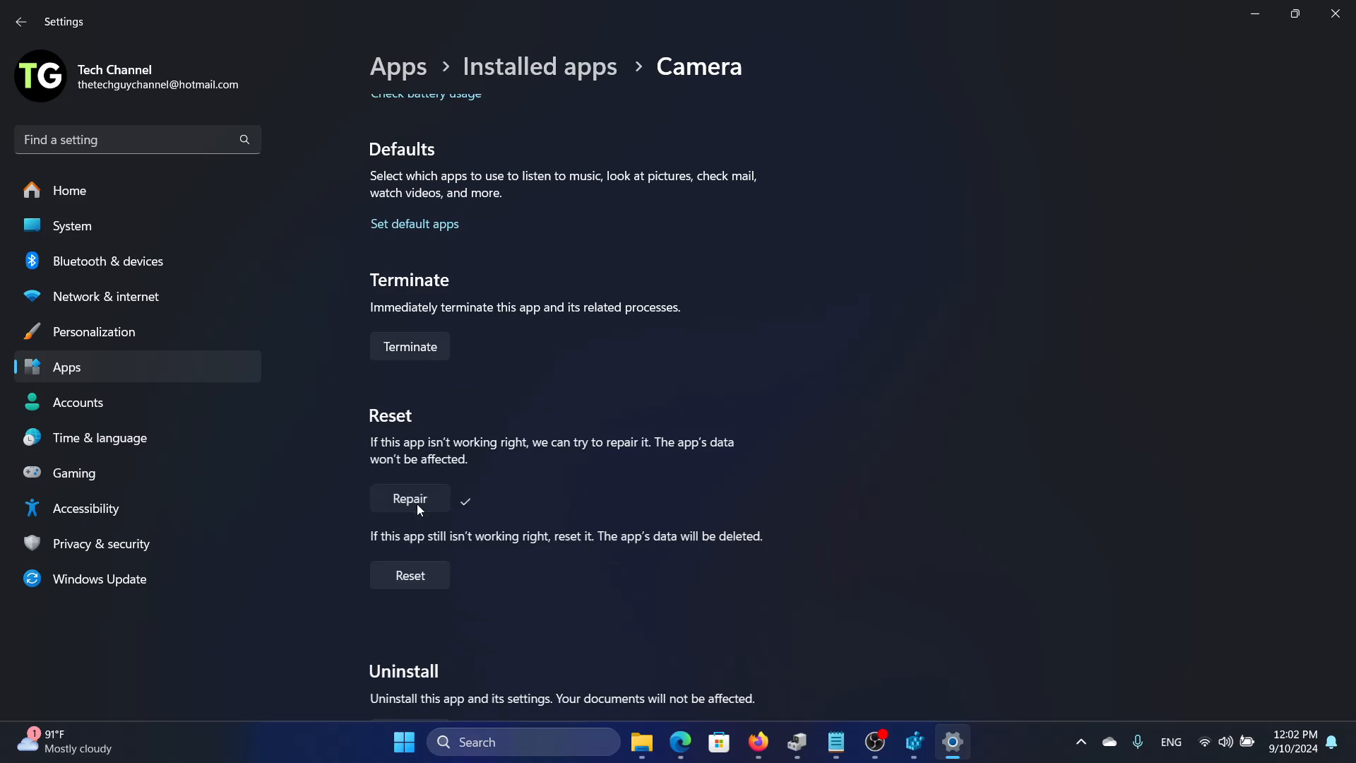
click(412, 577)
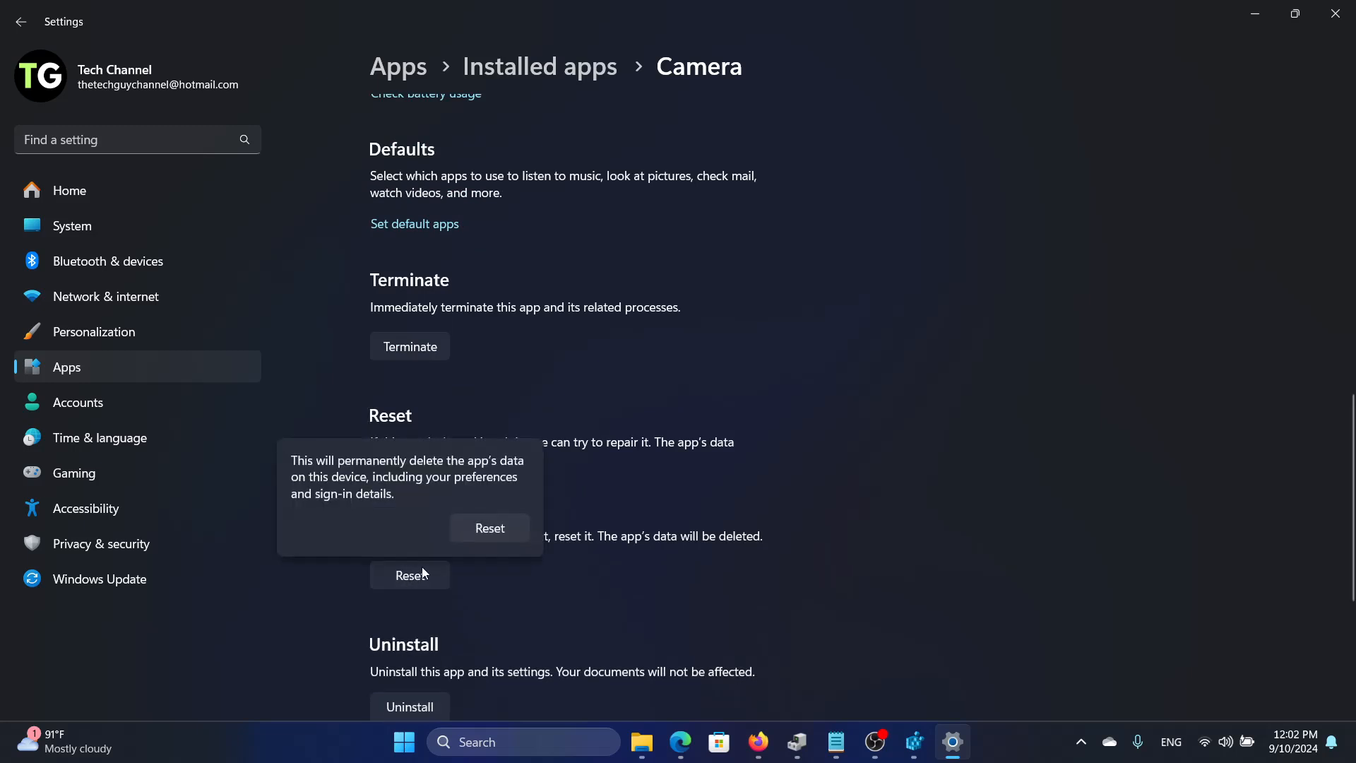
click(490, 529)
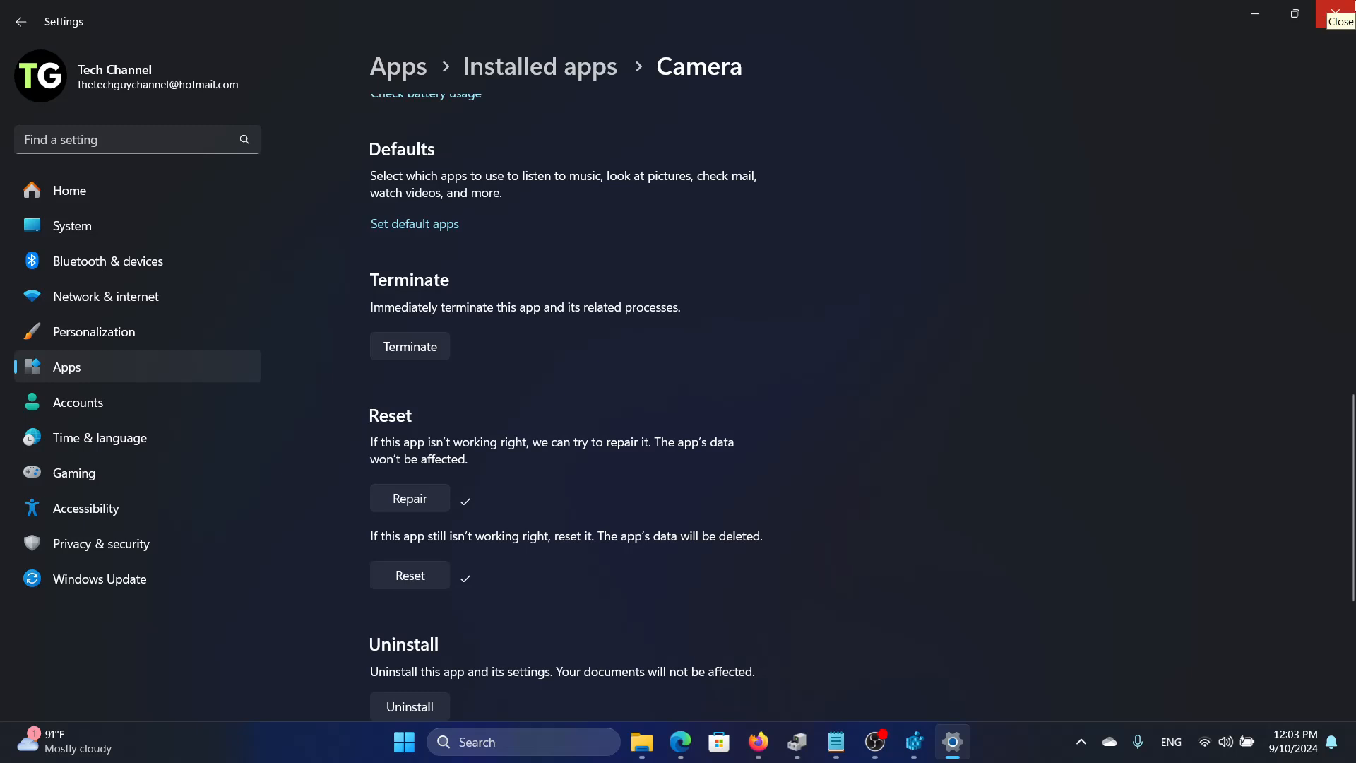
- Bring up the uninstall prompt for the Camera app, dismiss it, and close Settings
scroll(912, 345, down, 5)
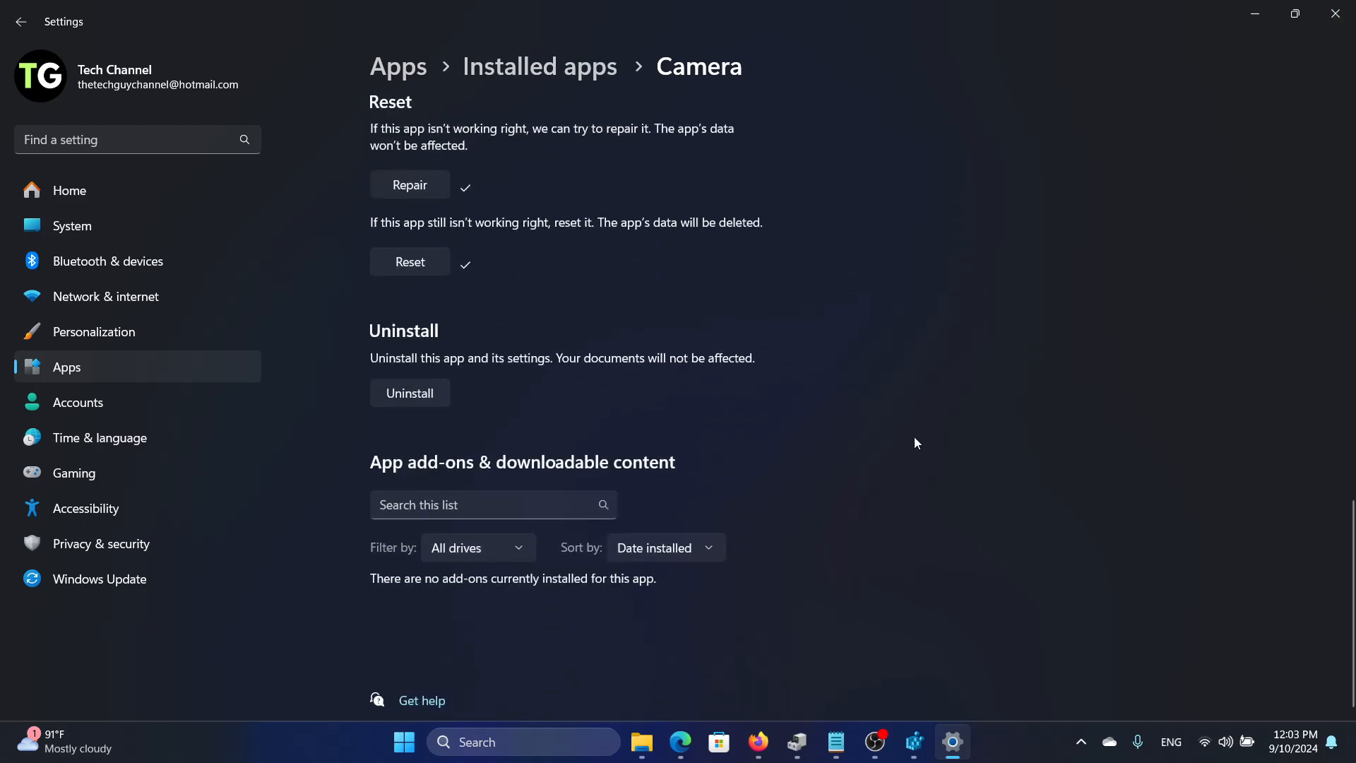
click(435, 397)
click(641, 429)
click(1335, 14)
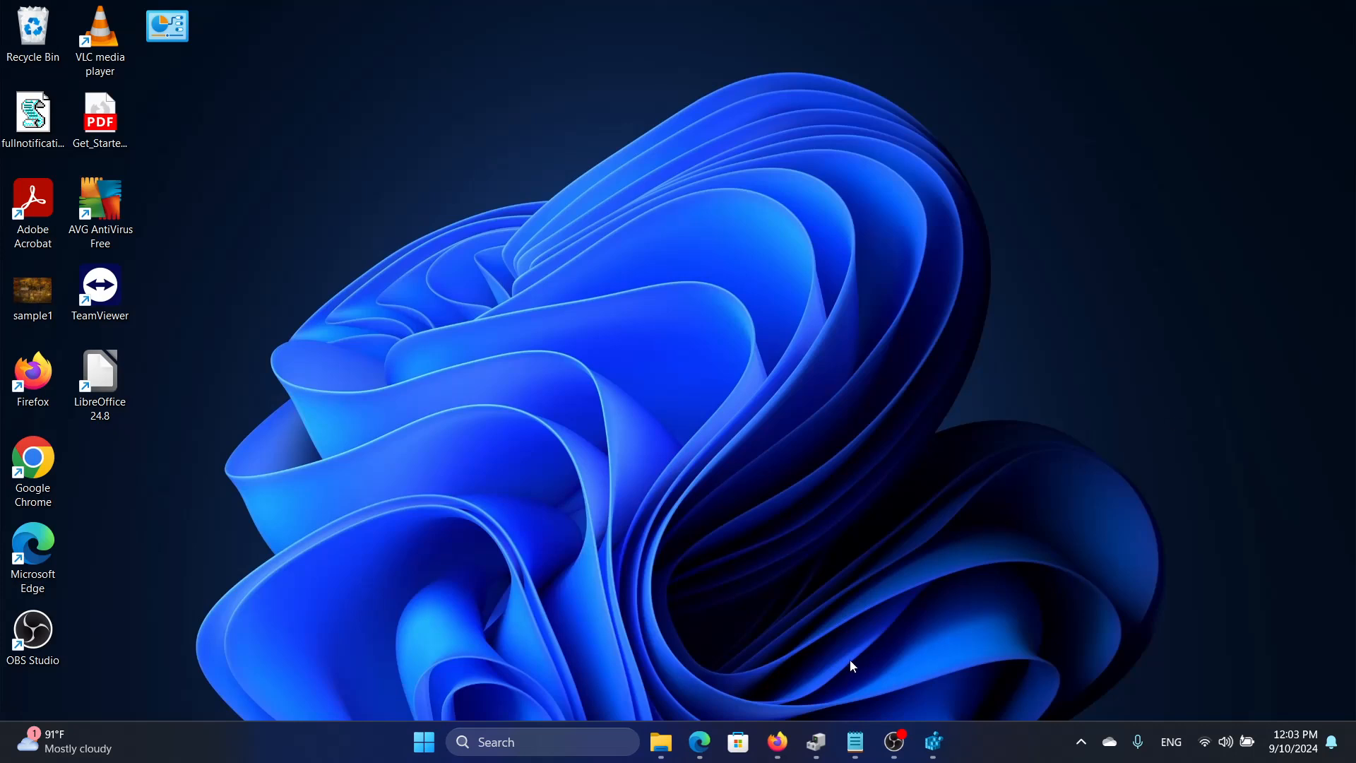
- Search Microsoft Store for "camera", view the Windows Camera app page, and close the Store
click(738, 742)
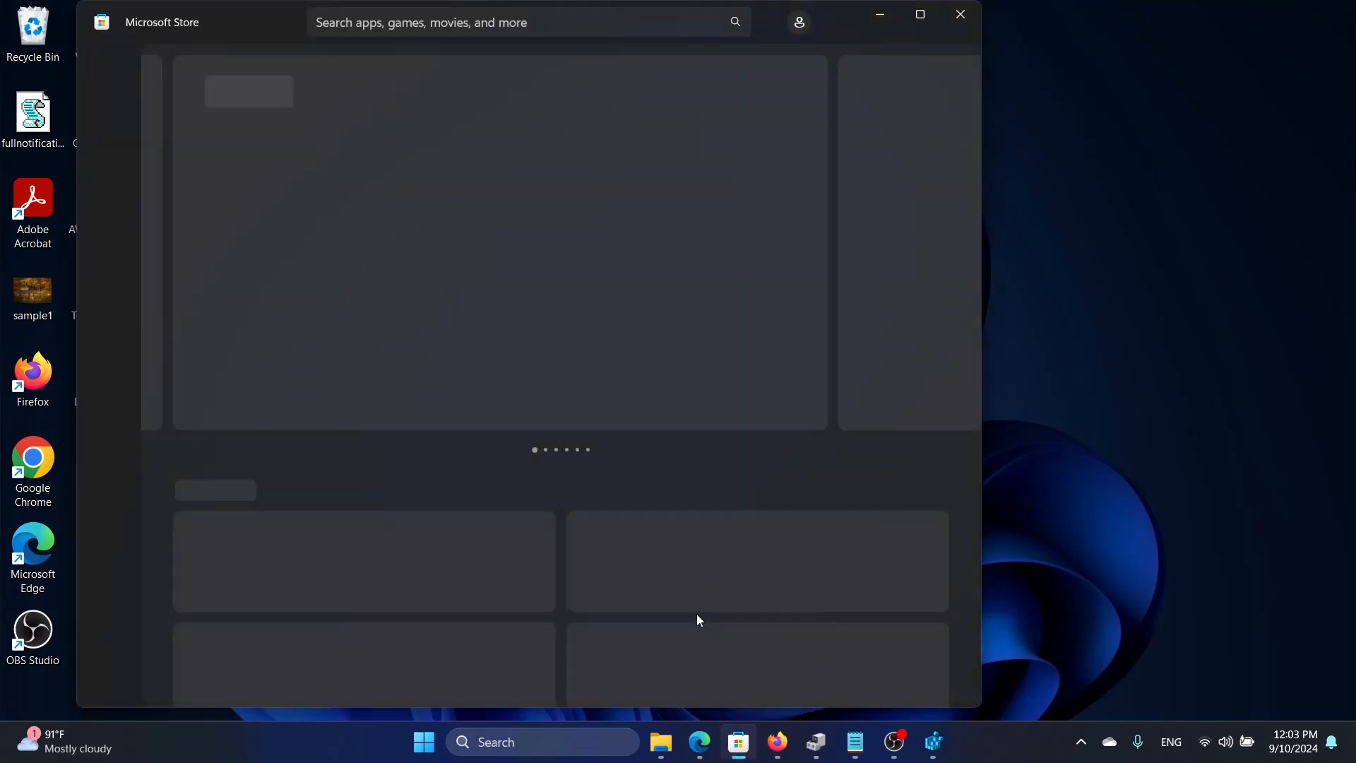
click(611, 13)
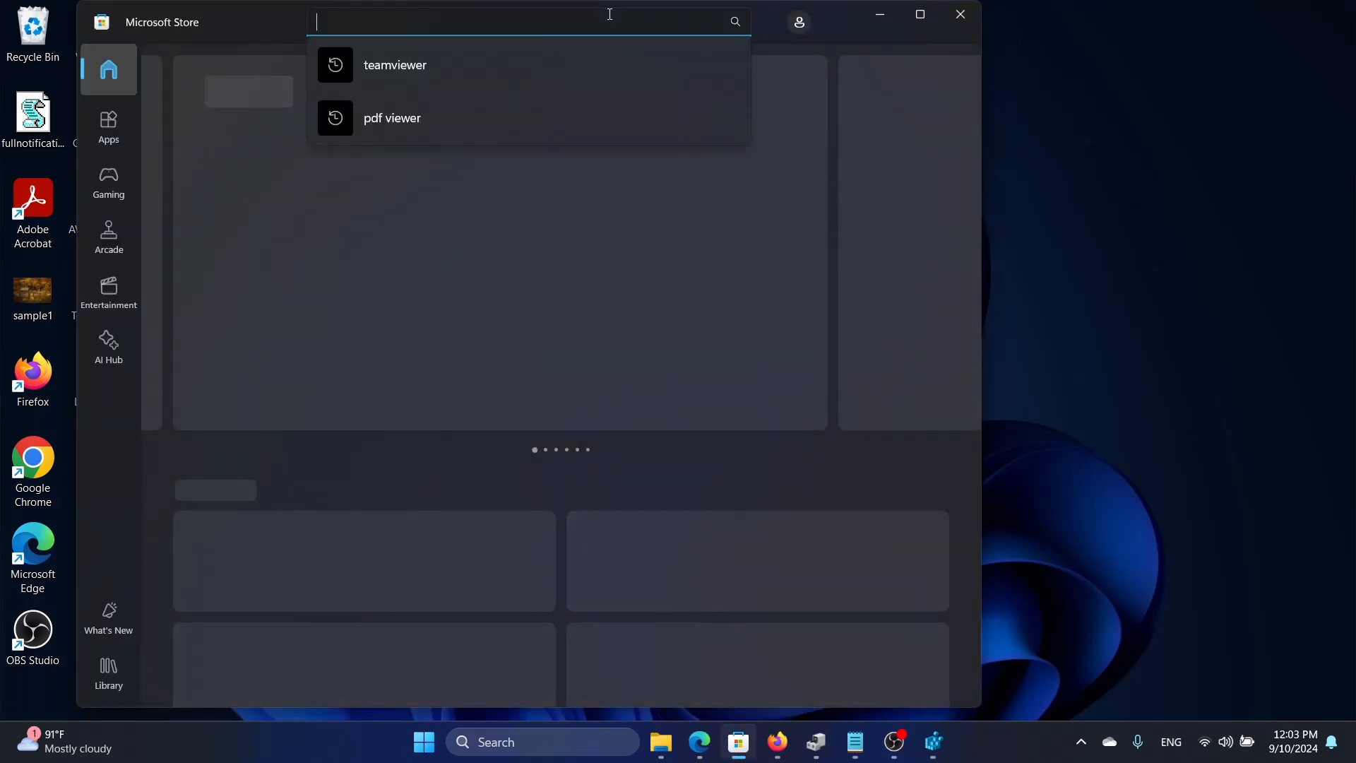
text(ca)
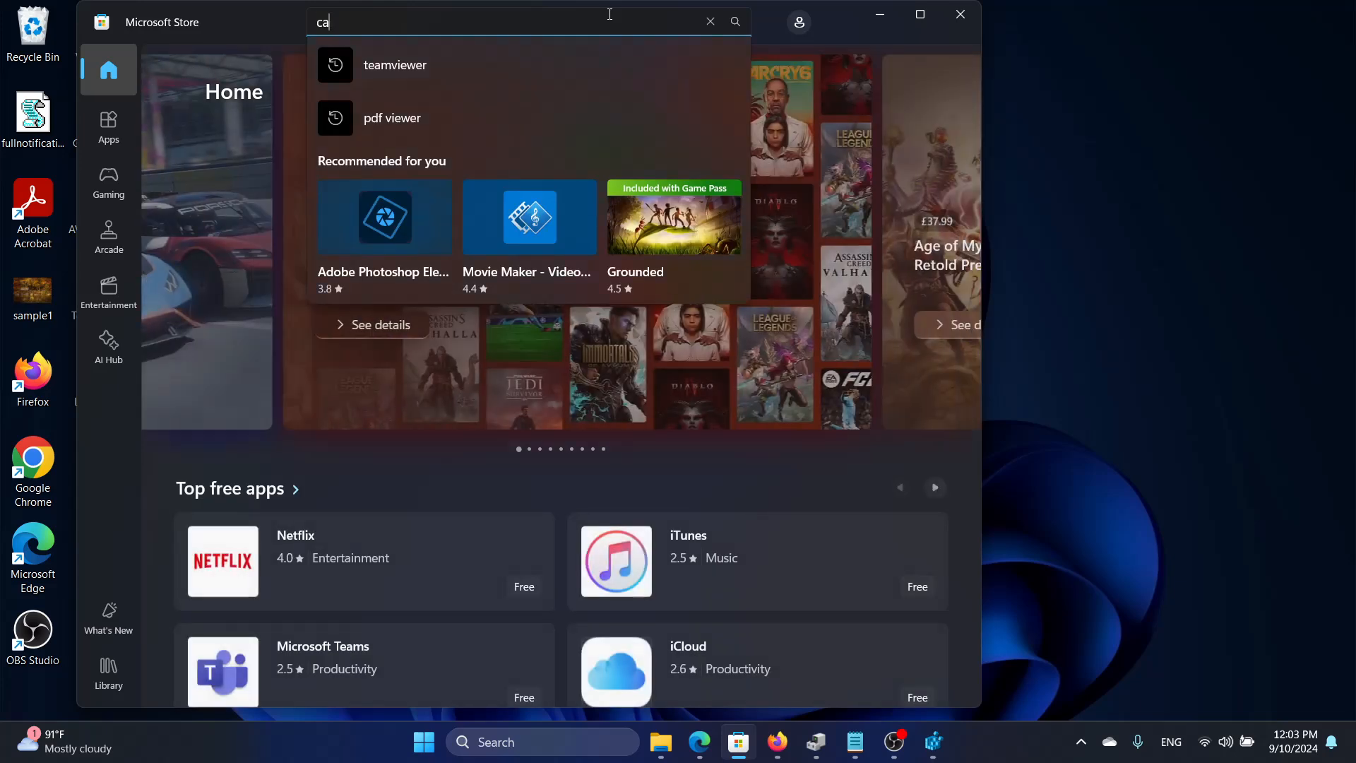
text(mera)
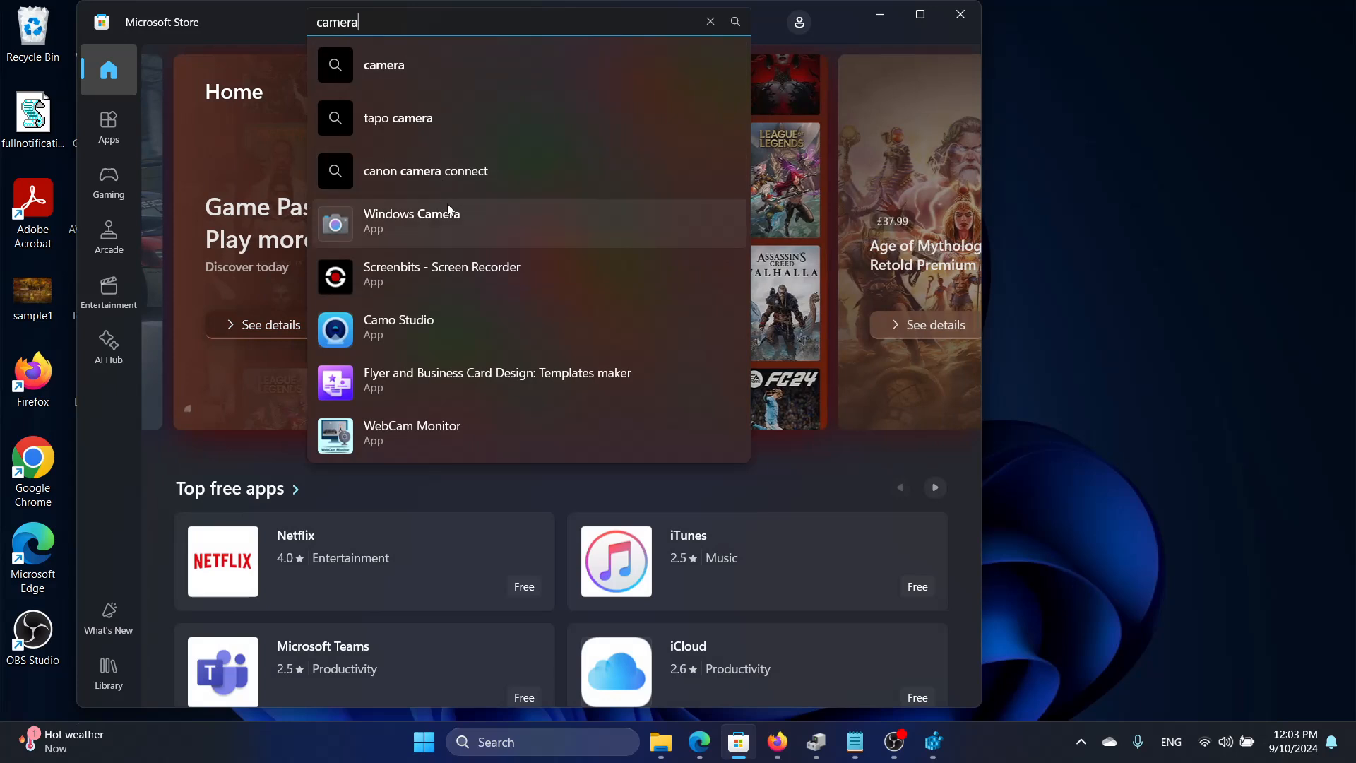
click(457, 219)
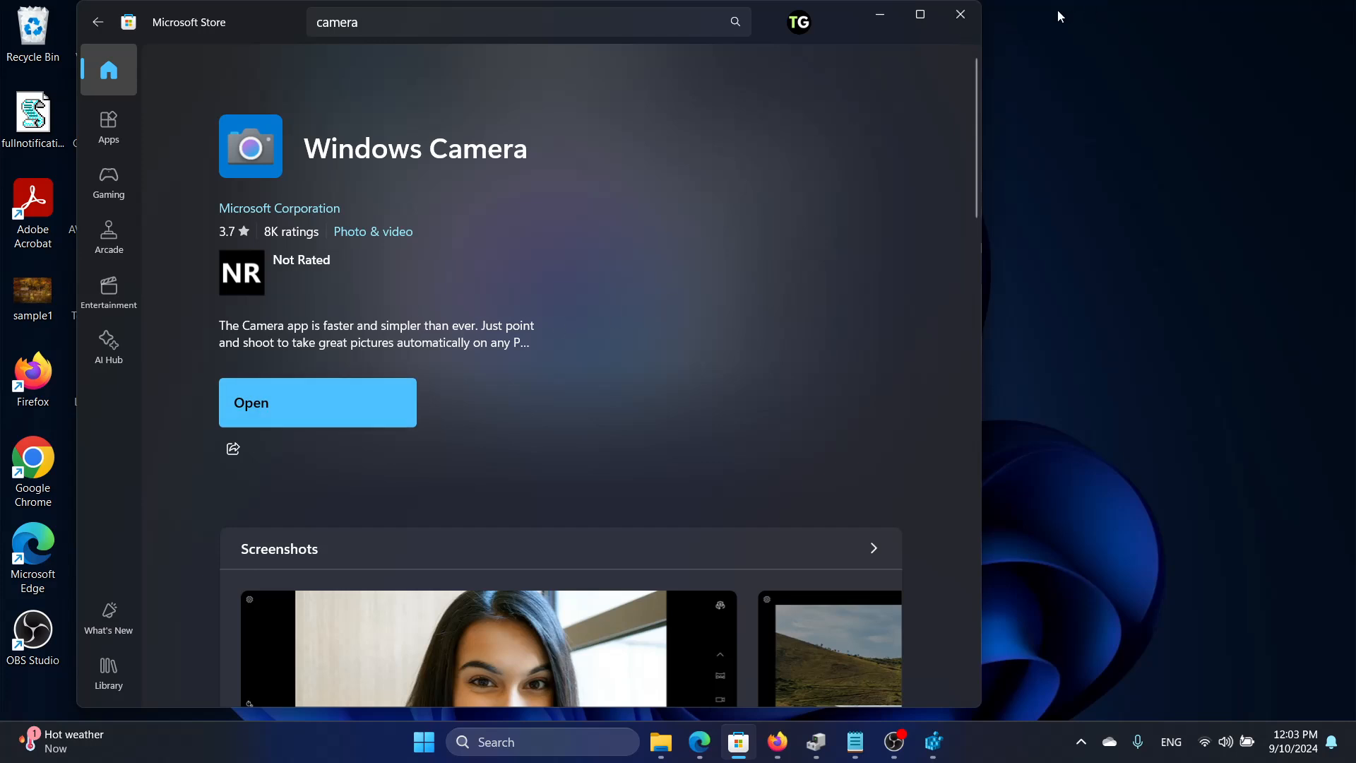
click(963, 19)
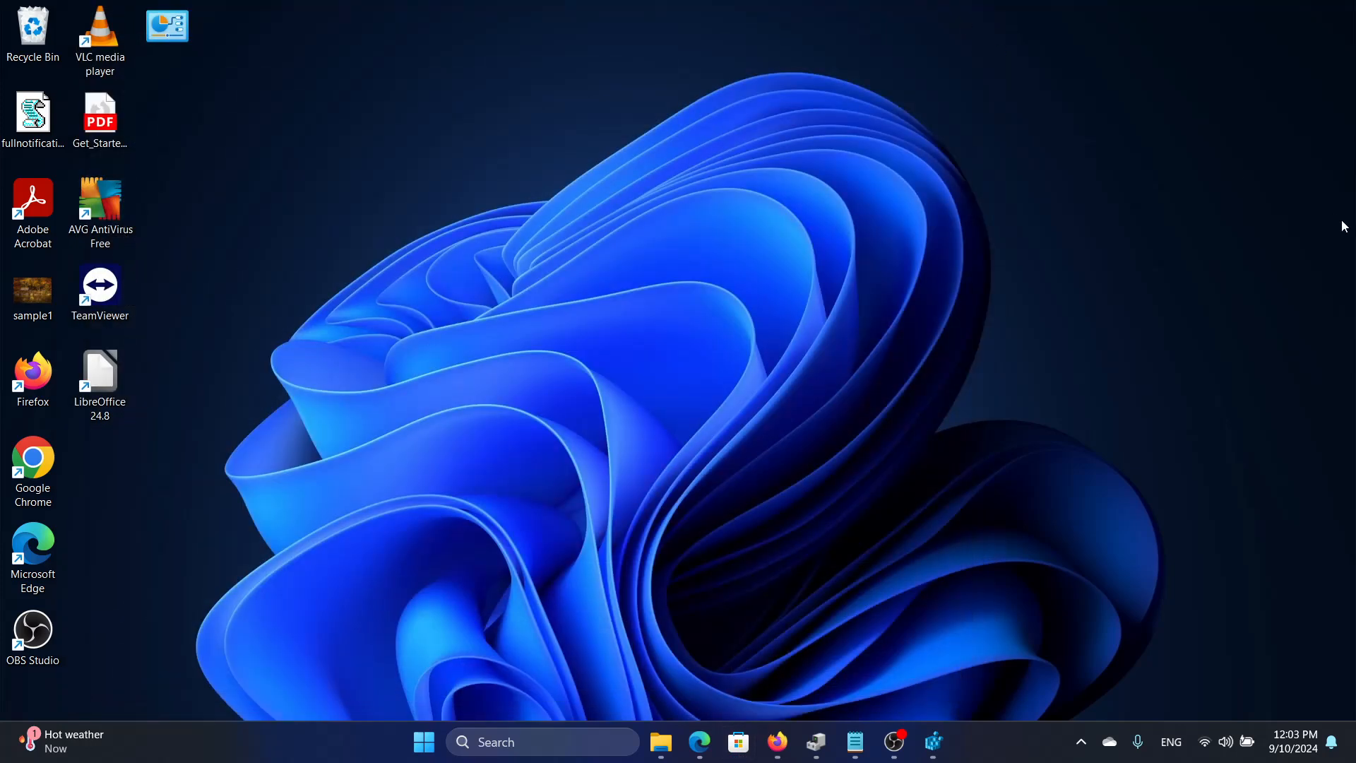
- Open Device Manager by searching Windows for "dev" and expand the Cameras category
click(583, 741)
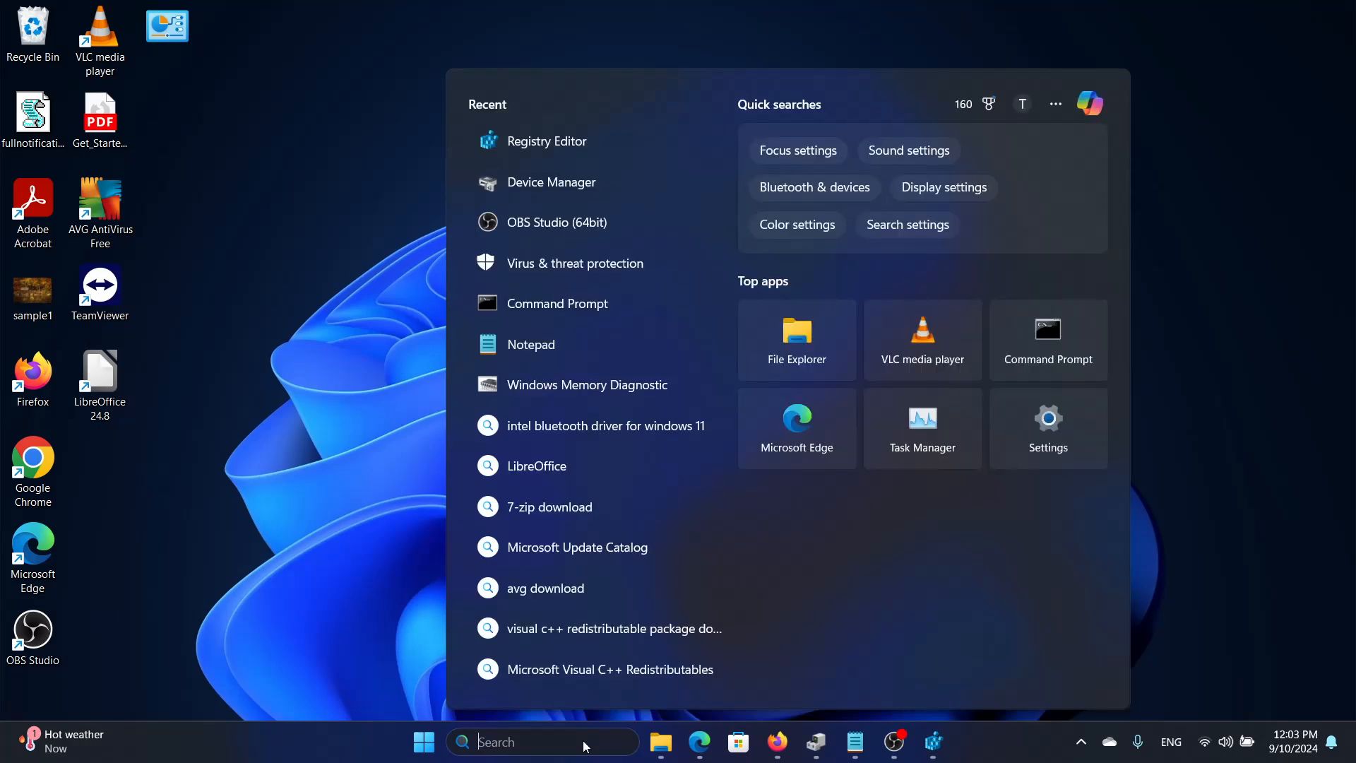
text(dev)
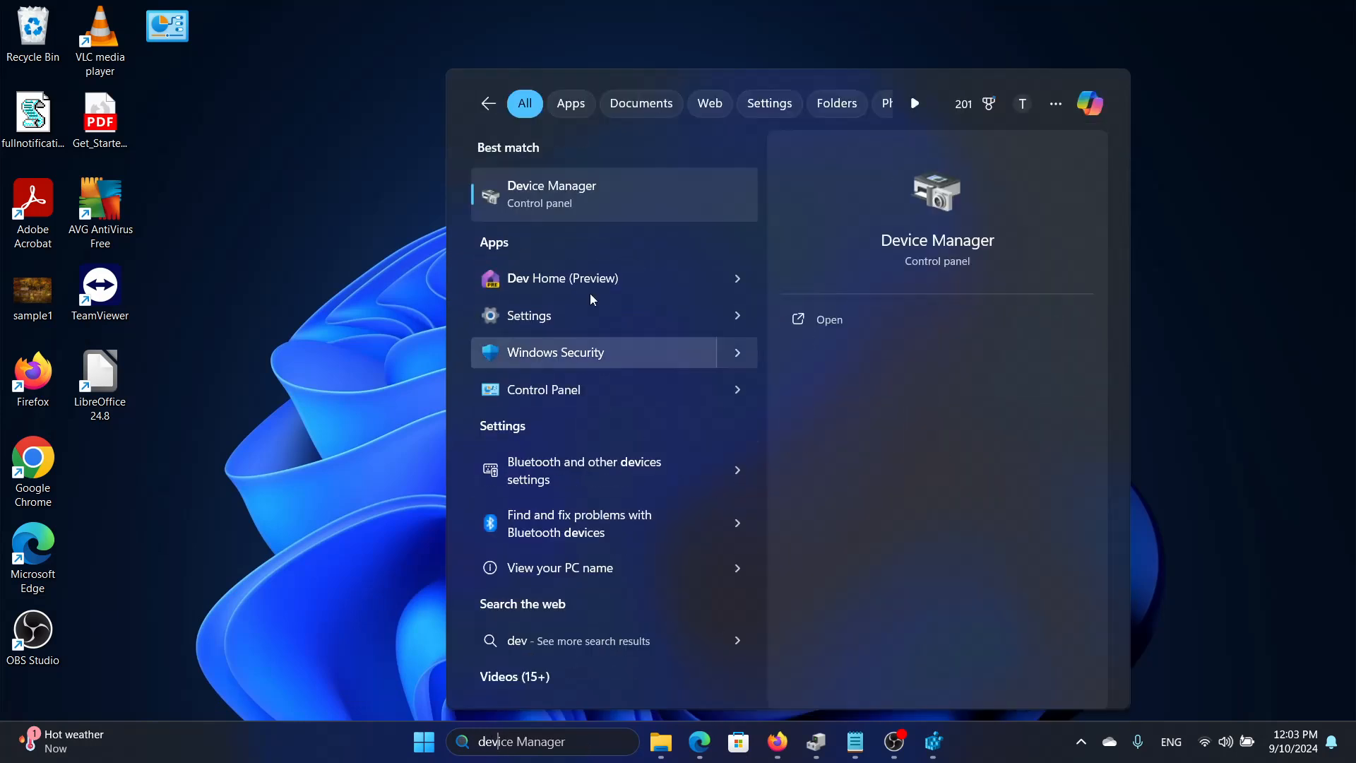
click(617, 199)
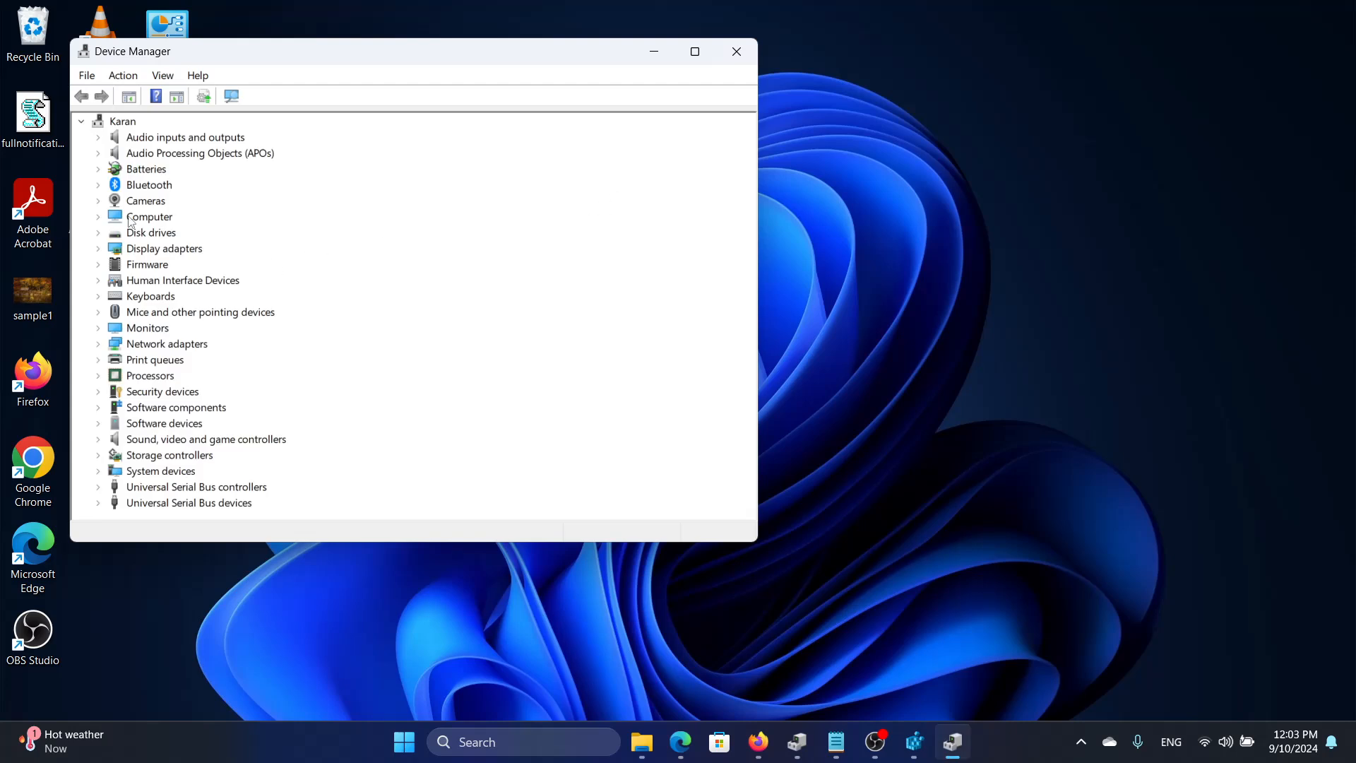
click(98, 202)
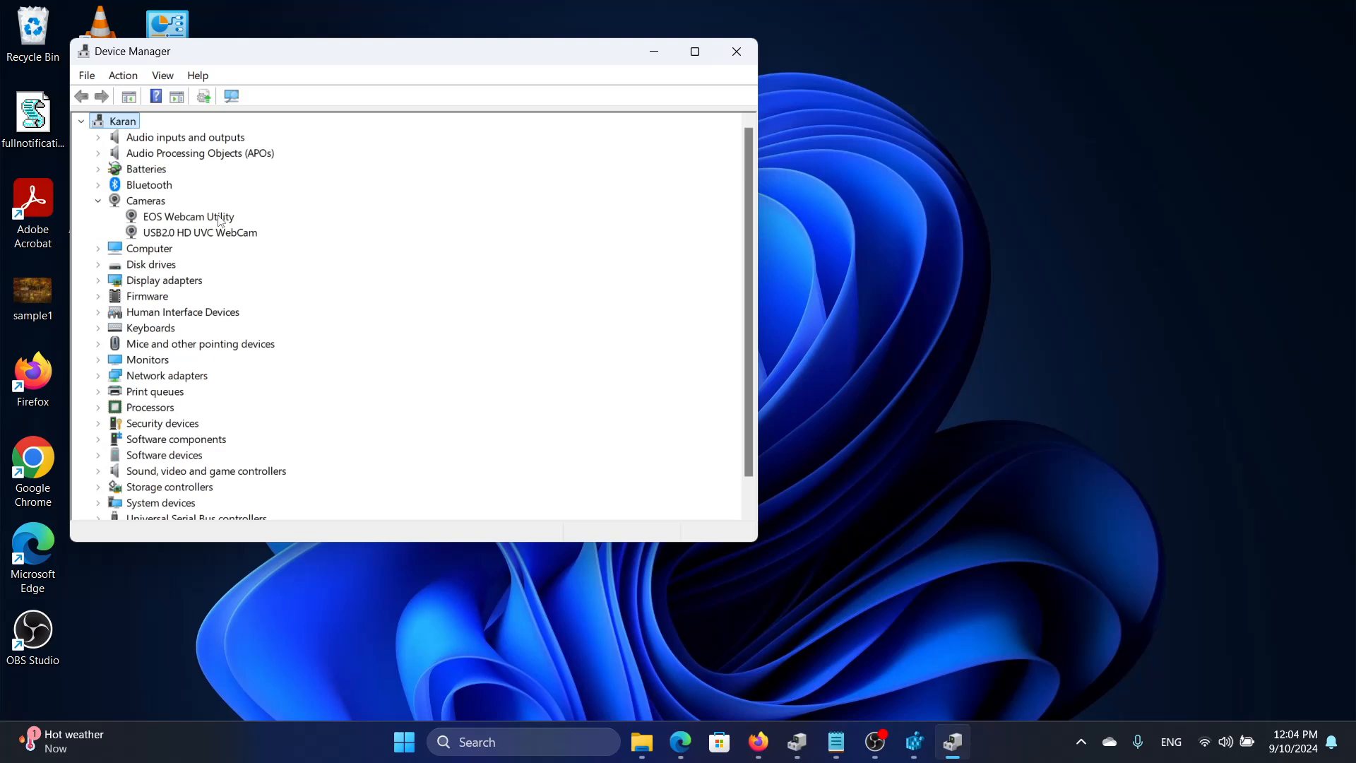
- Bring up the driver update options for the USB2.0 HD UVC WebCam and dismiss them without choosing one
right_click(228, 238)
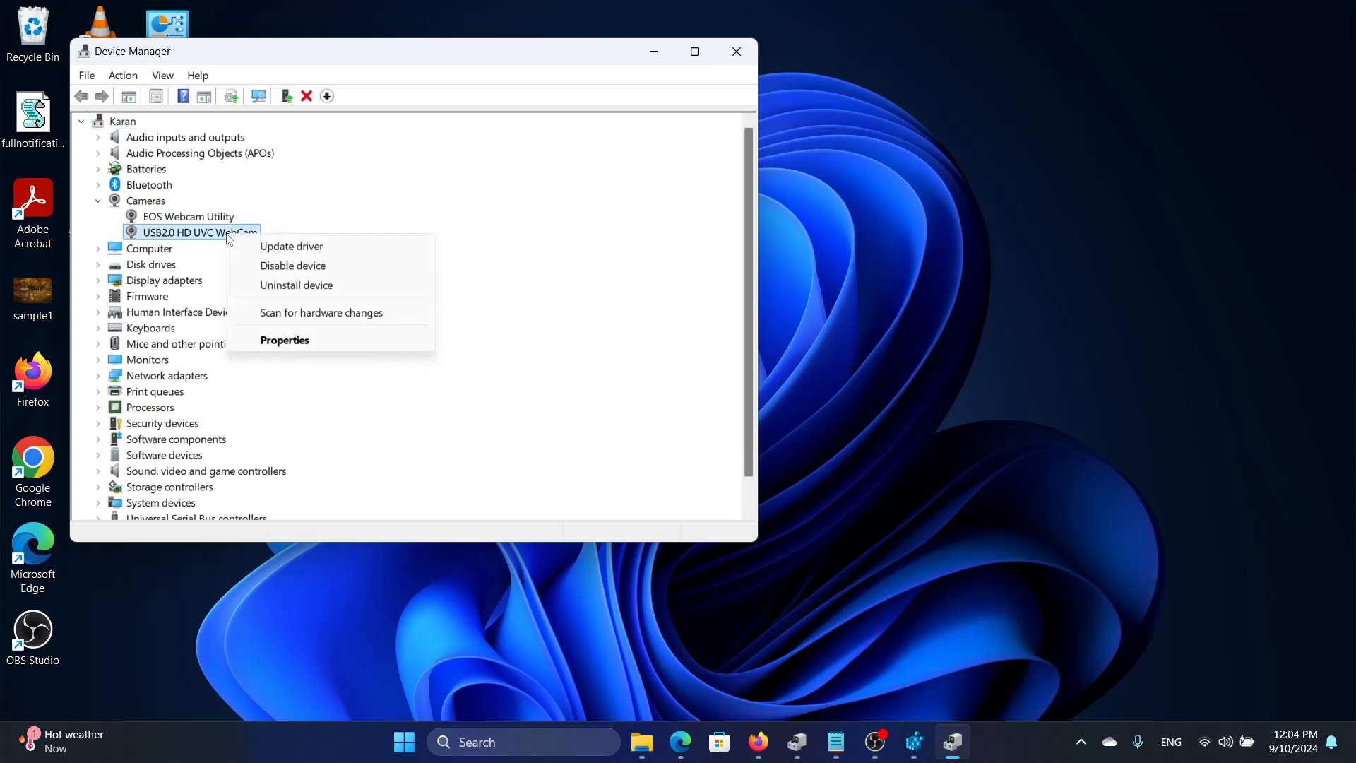
click(351, 246)
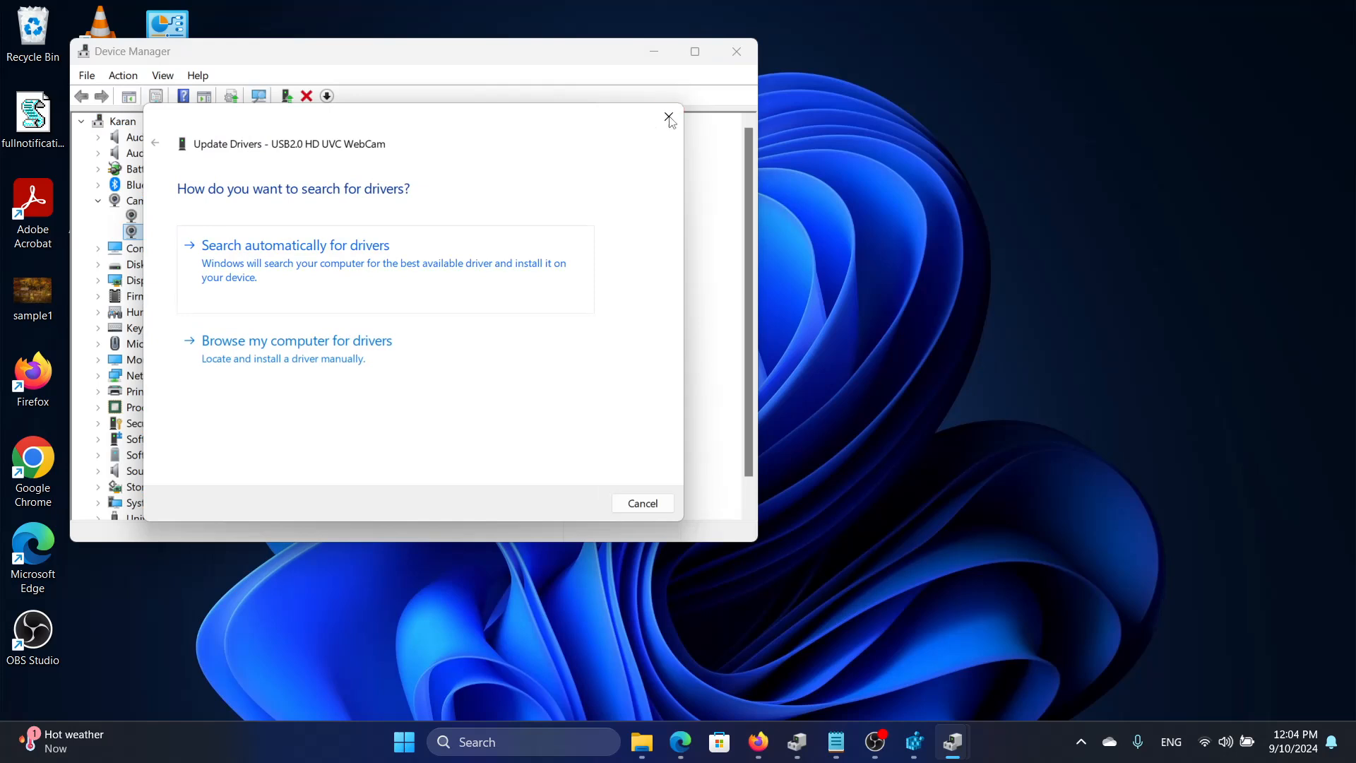
click(668, 116)
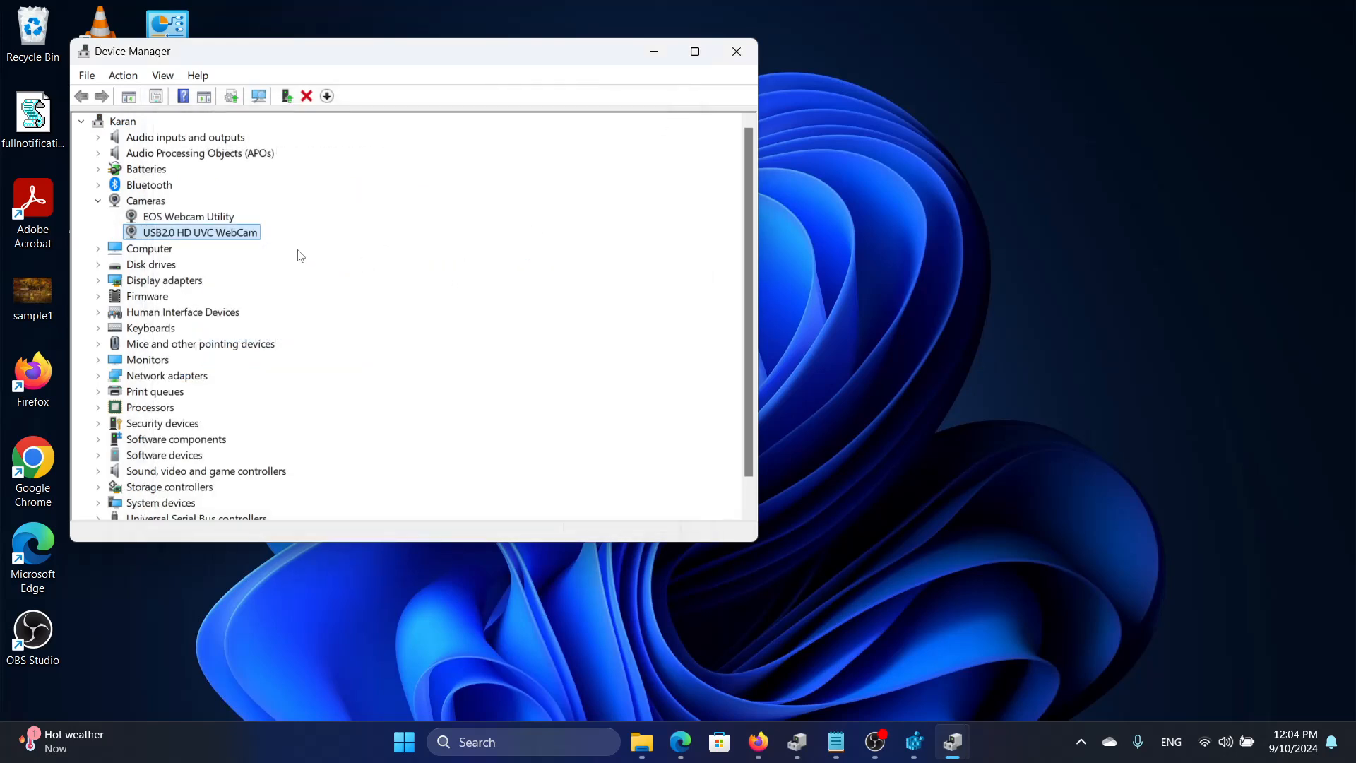
- Bring up the uninstall prompt for the USB2.0 HD UVC WebCam and dismiss it
right_click(246, 237)
click(349, 284)
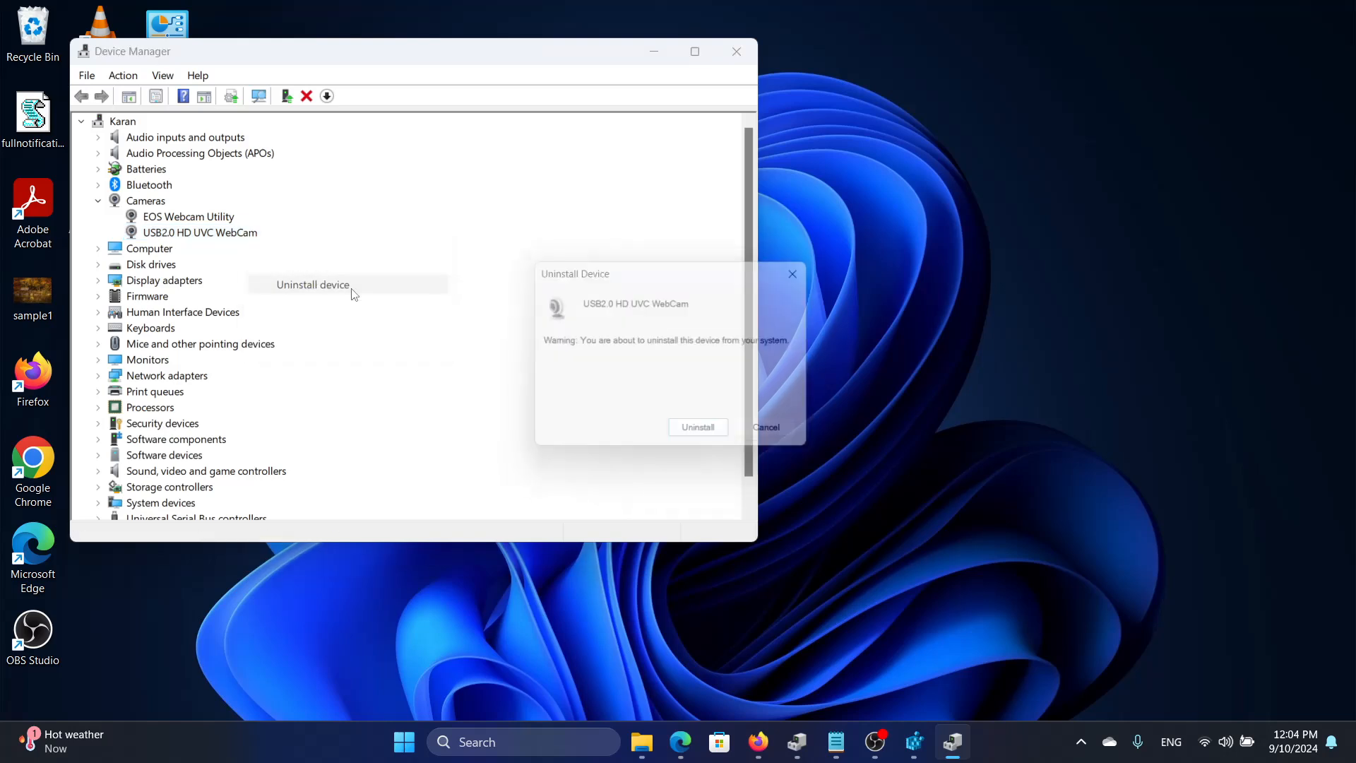
click(817, 275)
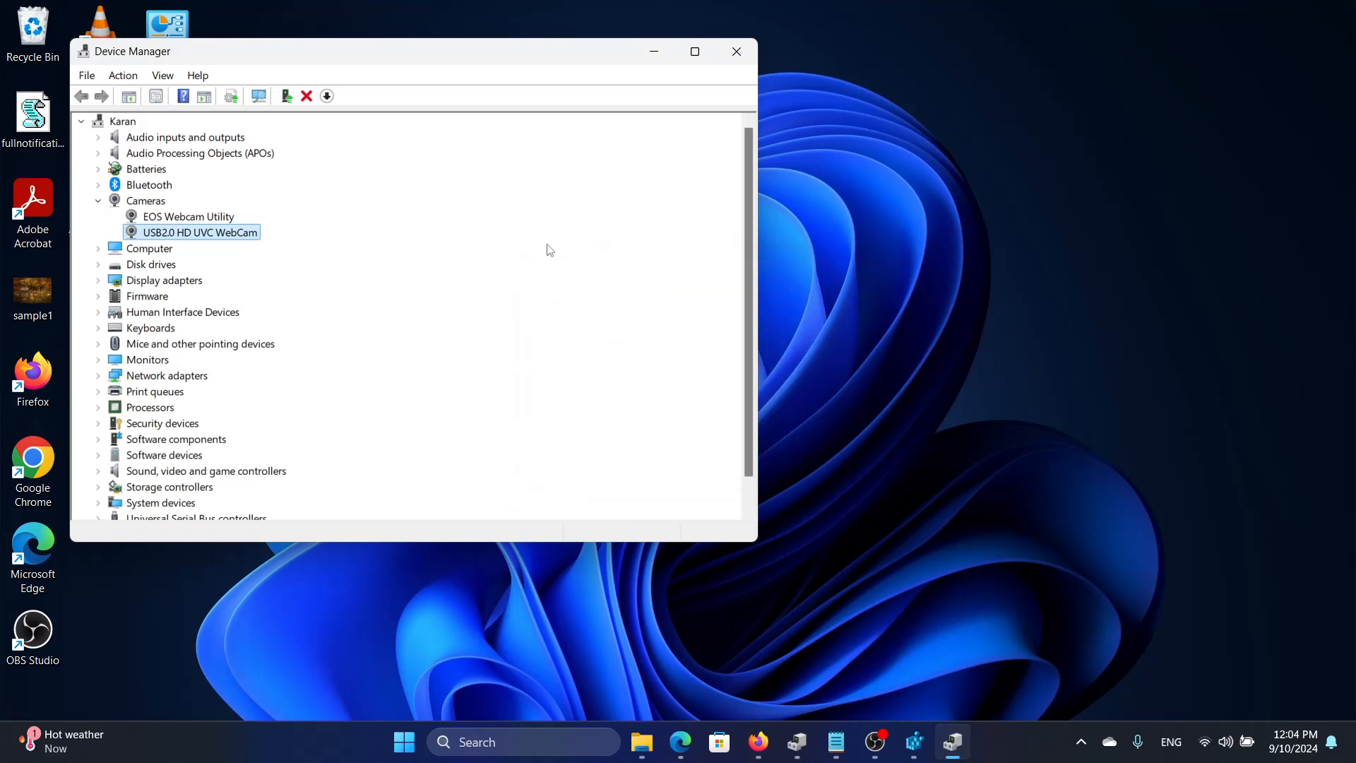
click(123, 76)
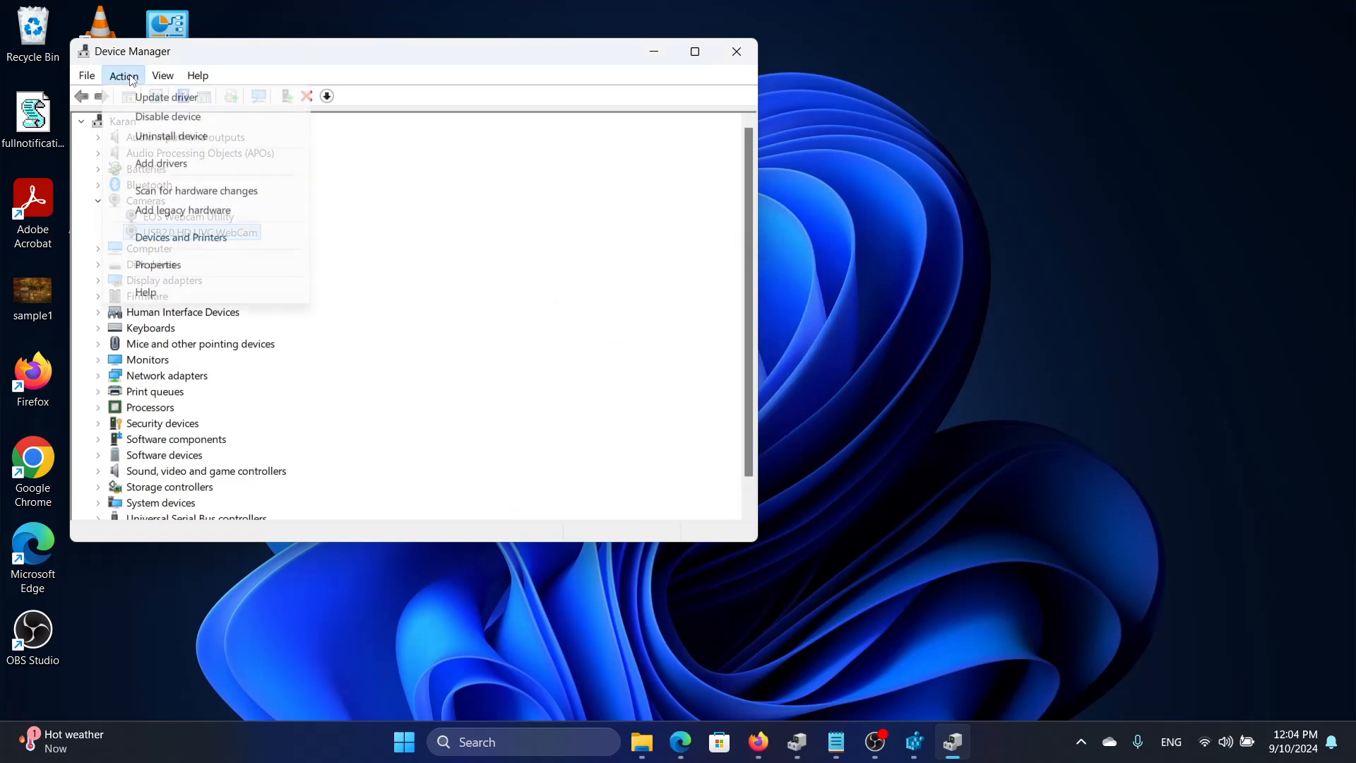
click(444, 219)
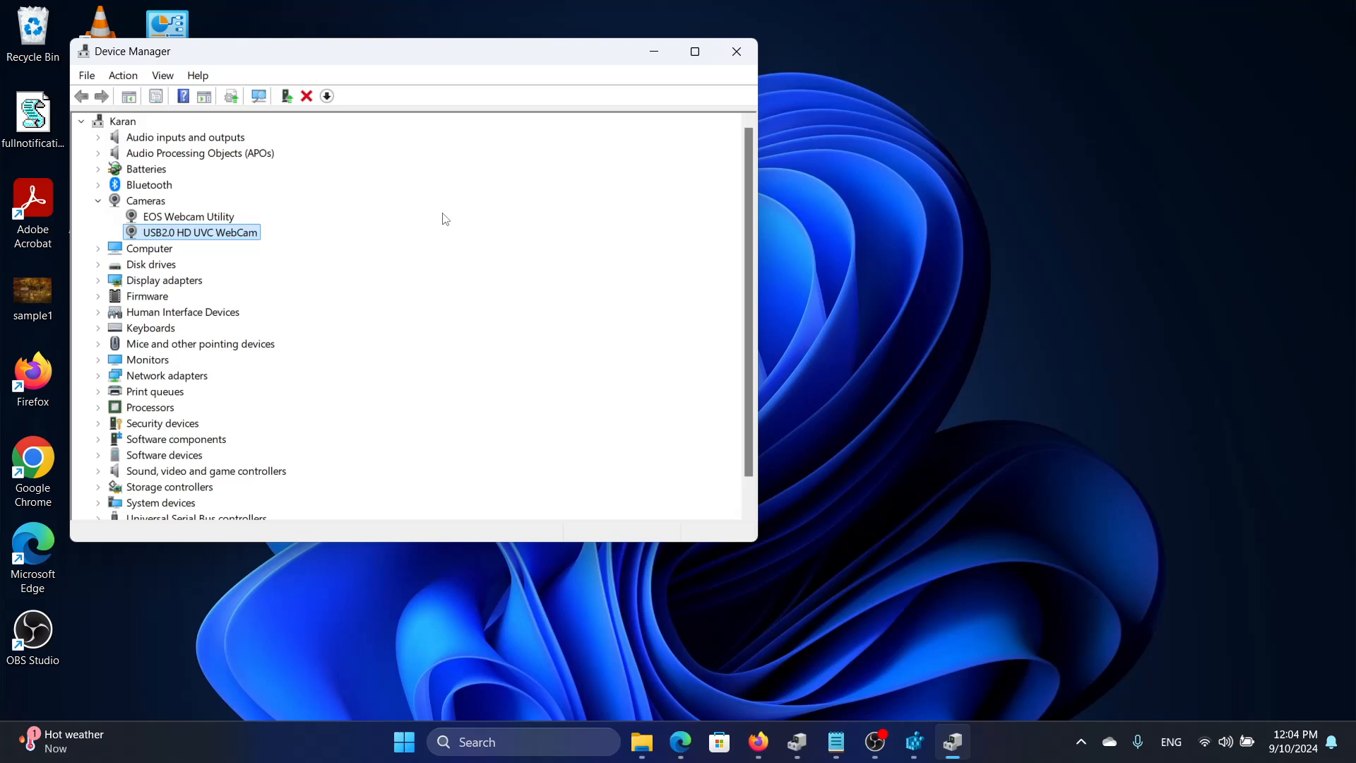
click(137, 79)
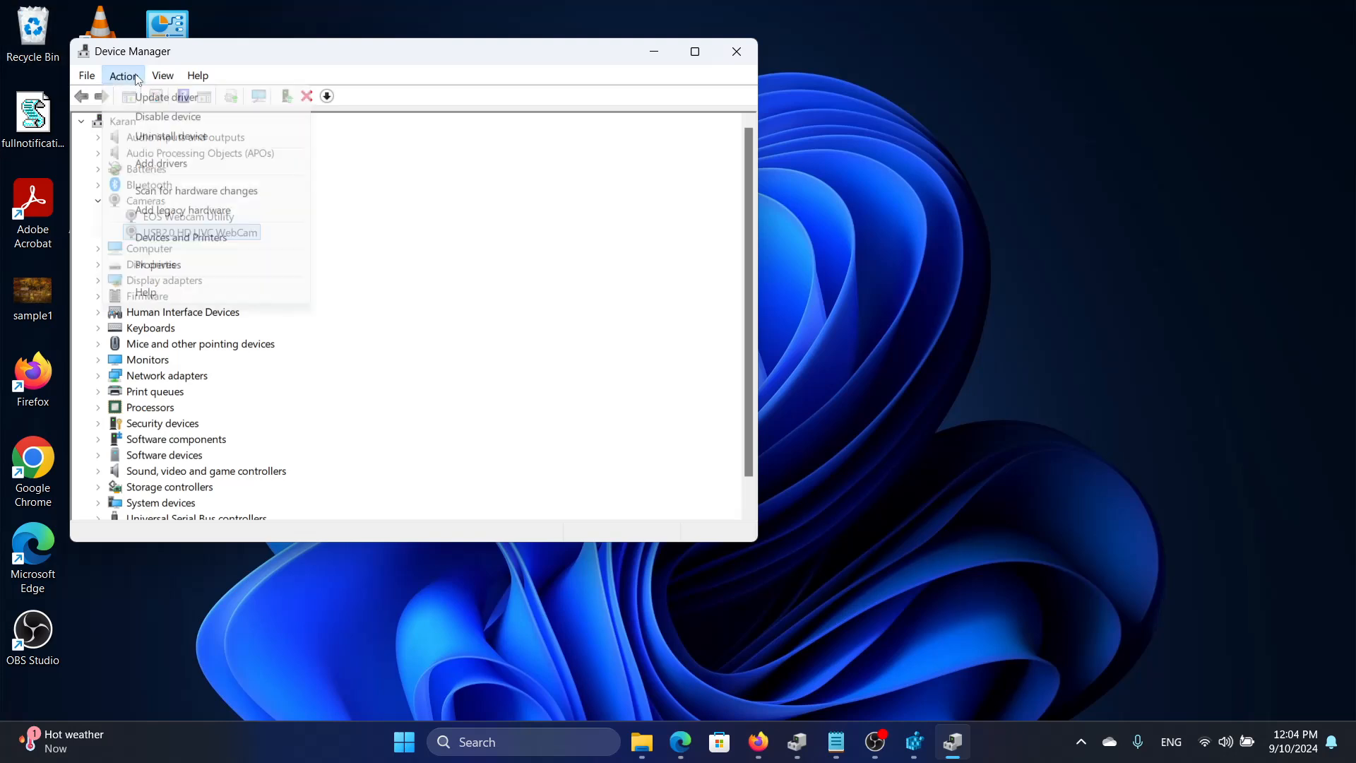
click(461, 277)
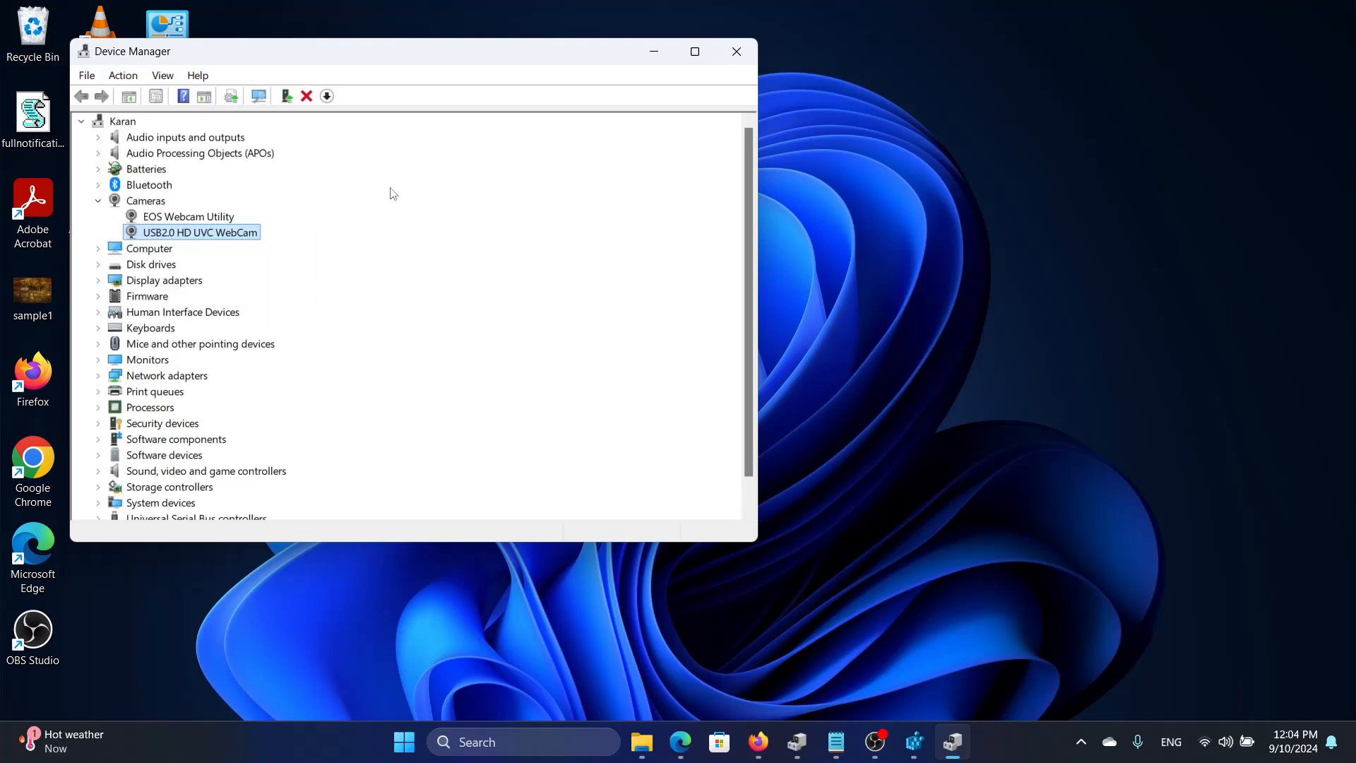
click(132, 123)
click(134, 78)
click(140, 80)
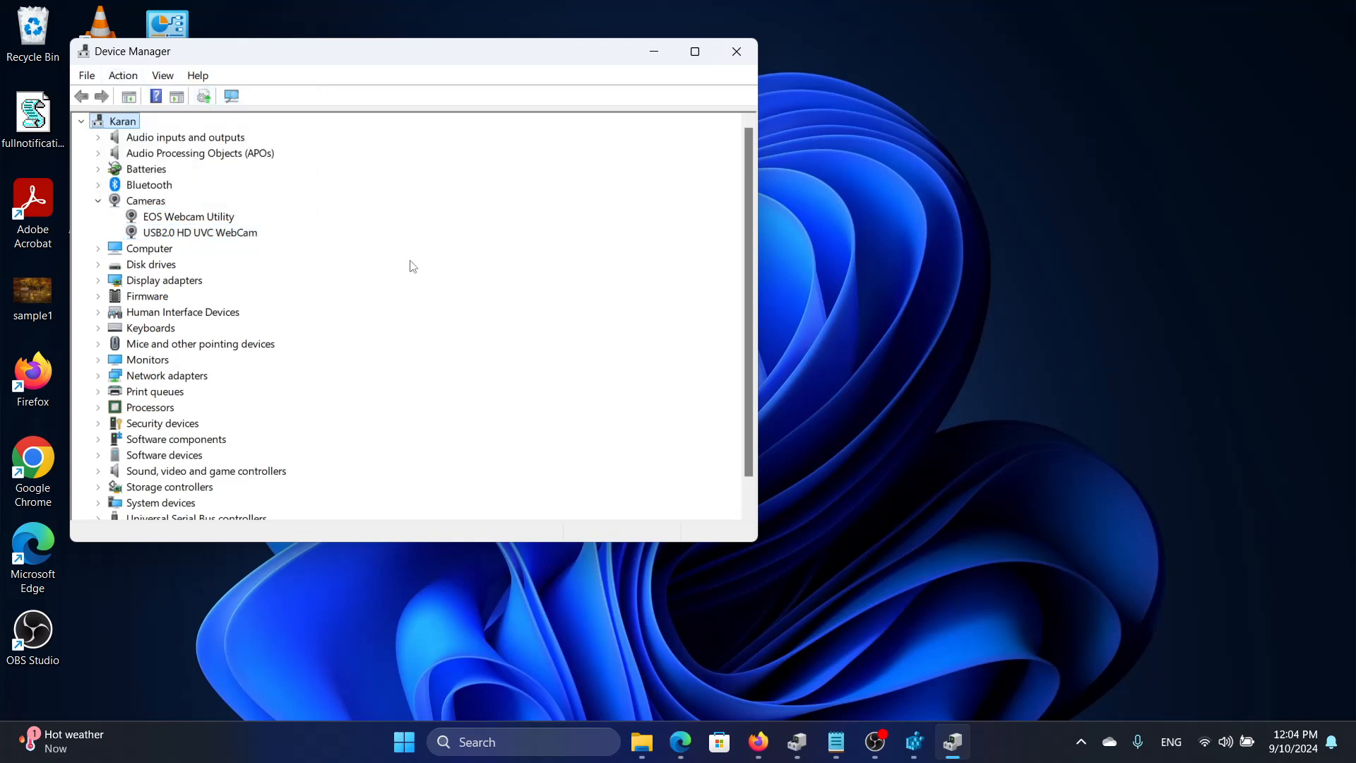
click(124, 75)
click(432, 232)
- Collapse the Cameras category, scan for hardware changes with it selected, and close Device Manager
click(210, 216)
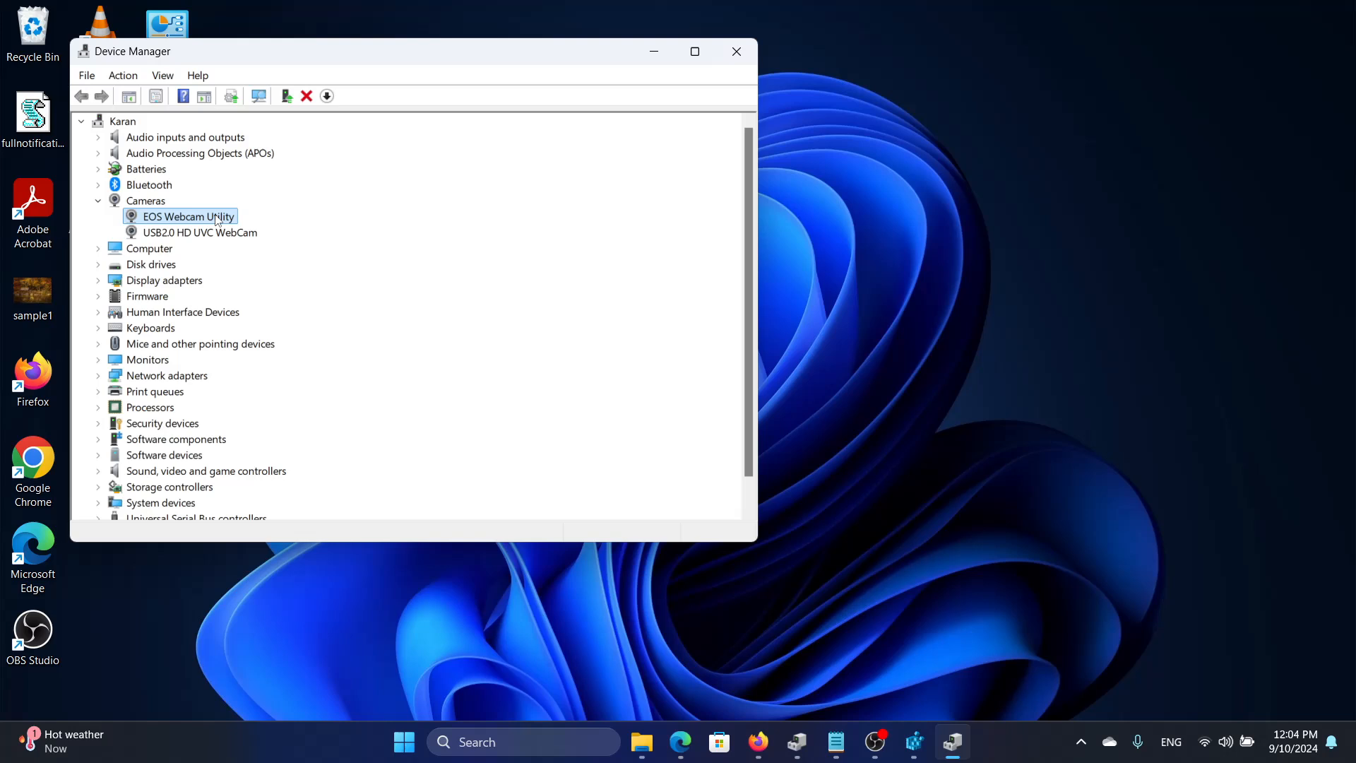
click(150, 202)
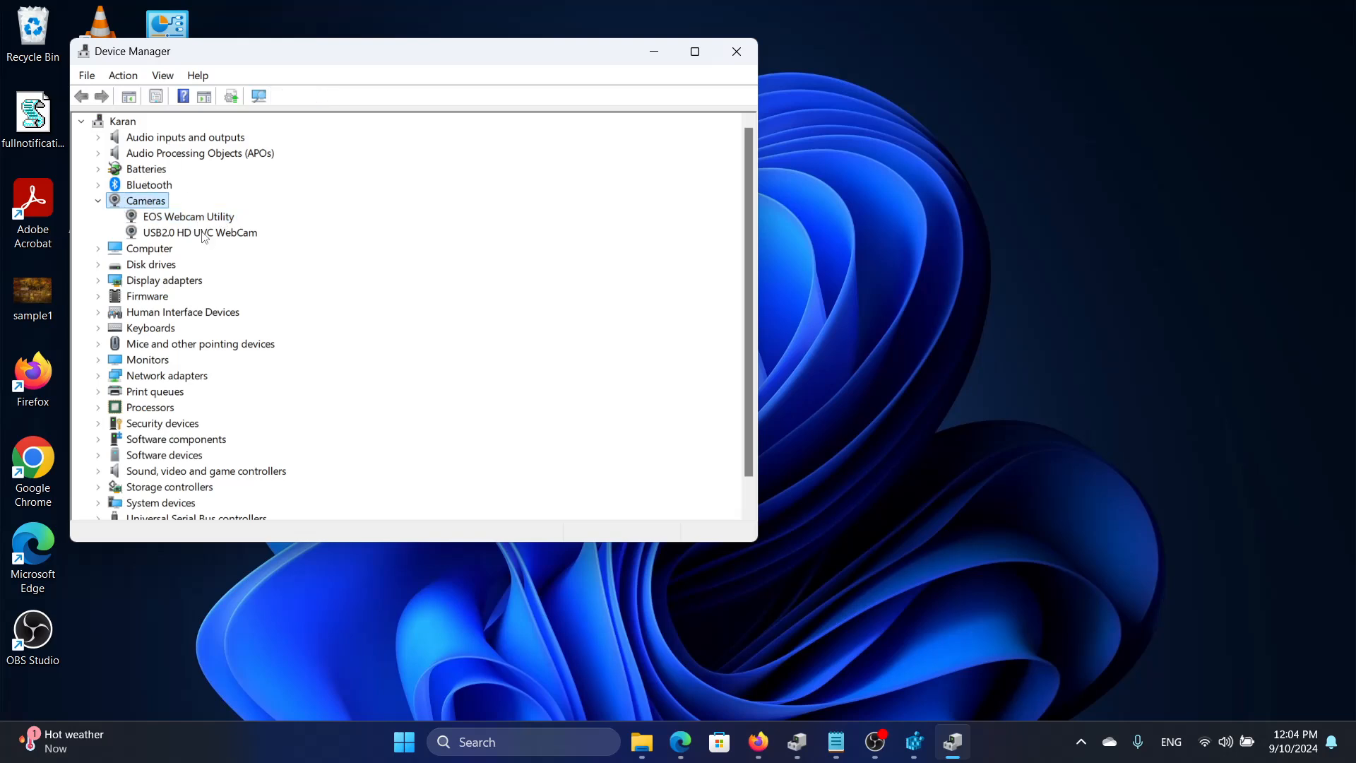
click(99, 202)
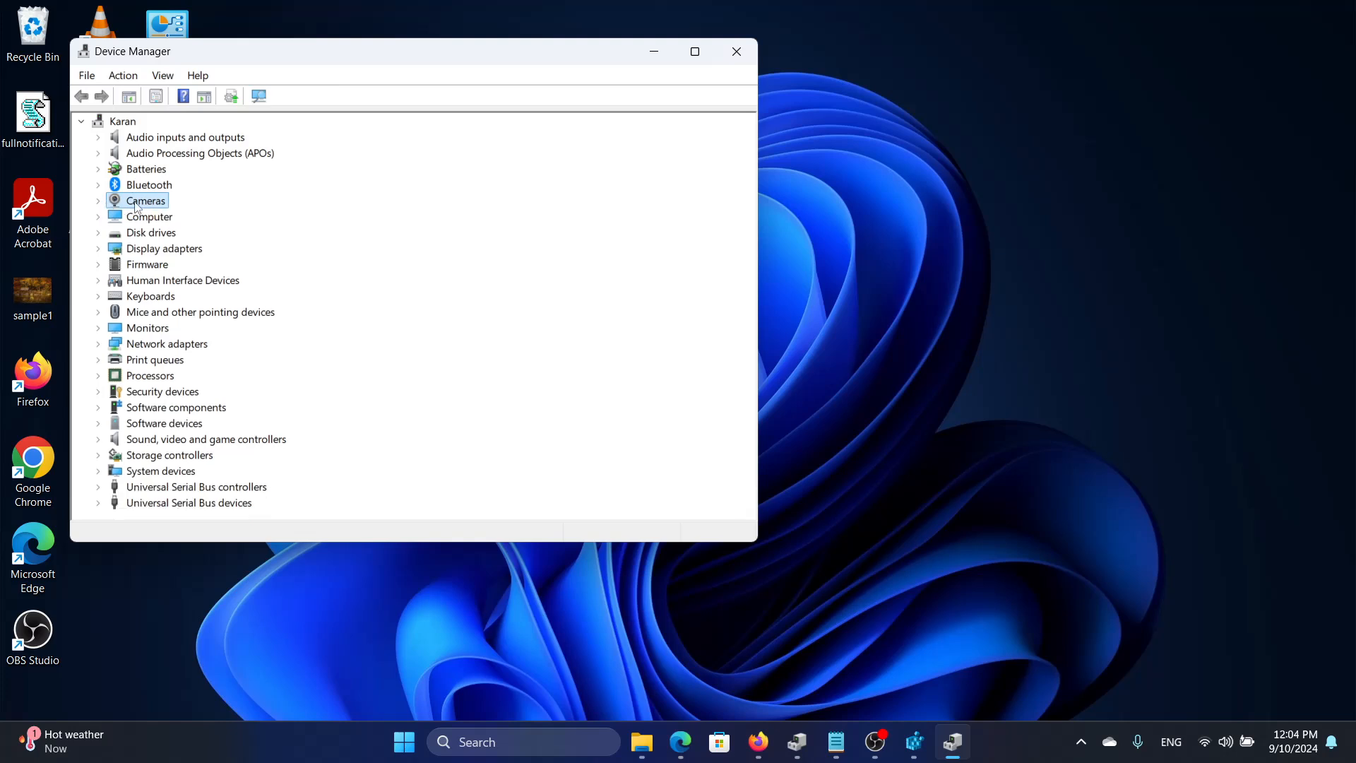
click(164, 235)
click(154, 204)
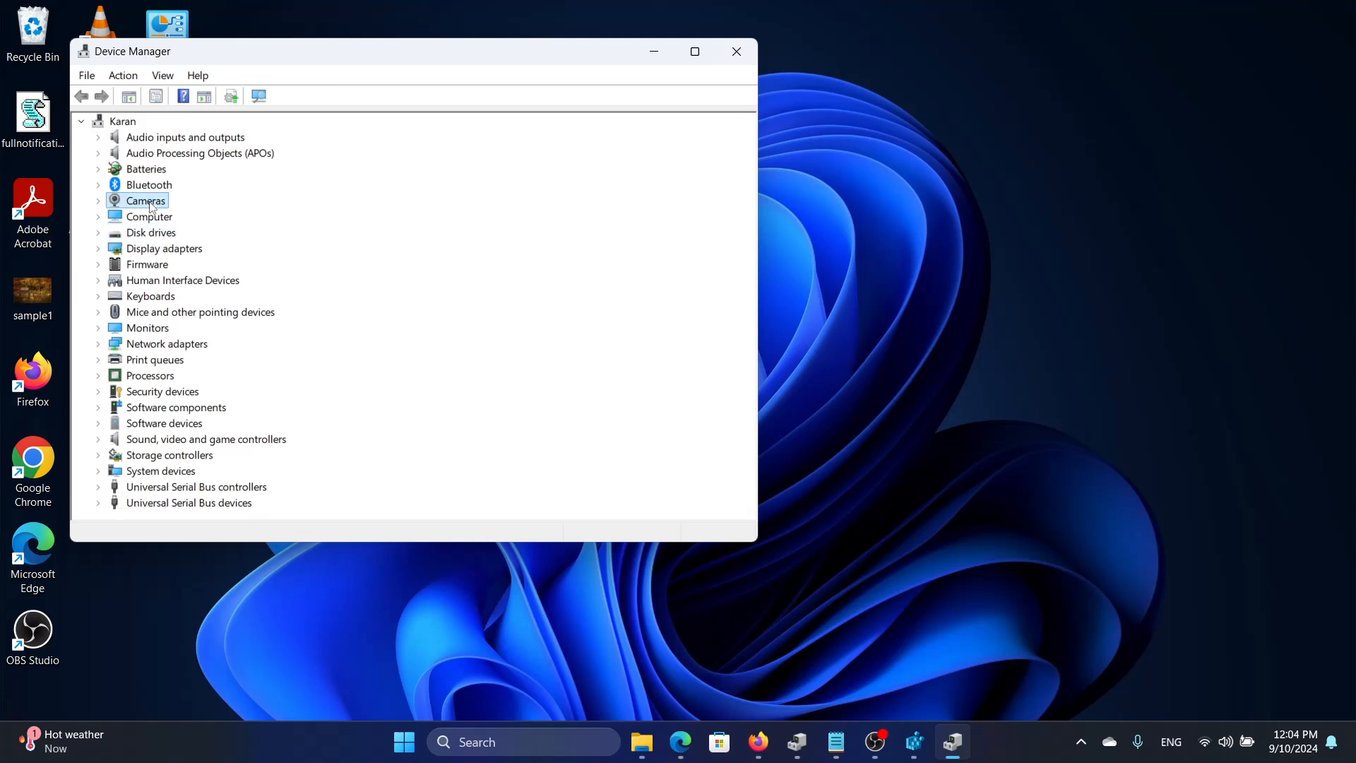
click(121, 76)
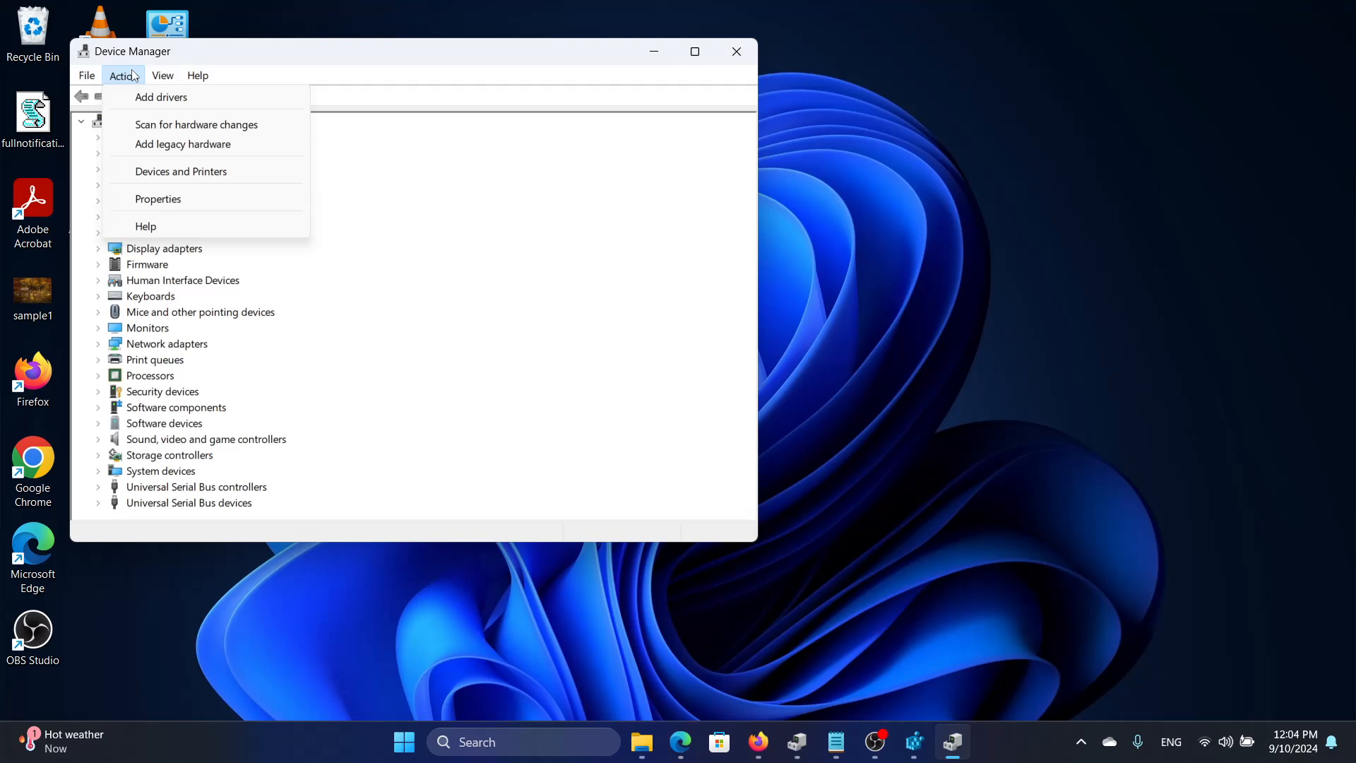
click(269, 129)
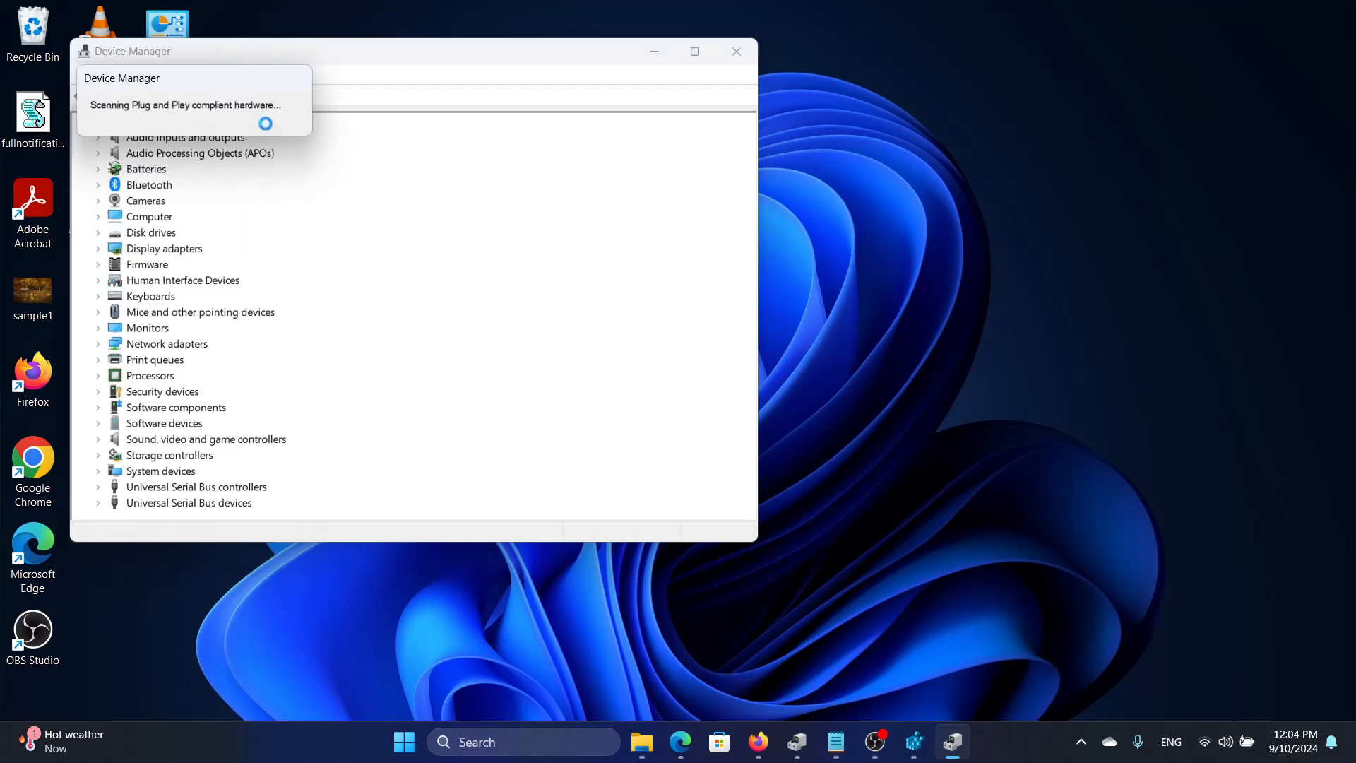
click(744, 54)
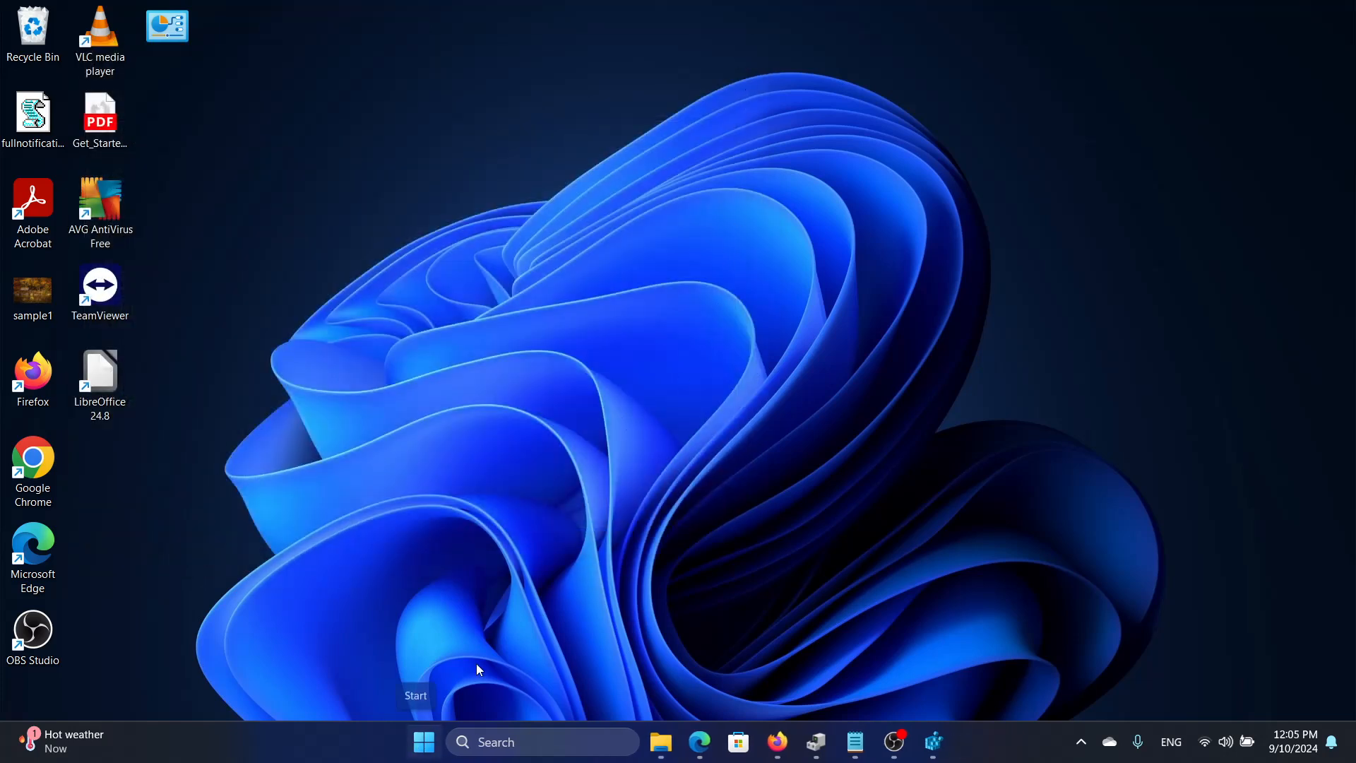
- View the computer's power options, including Restart, and dismiss them without choosing one
click(424, 742)
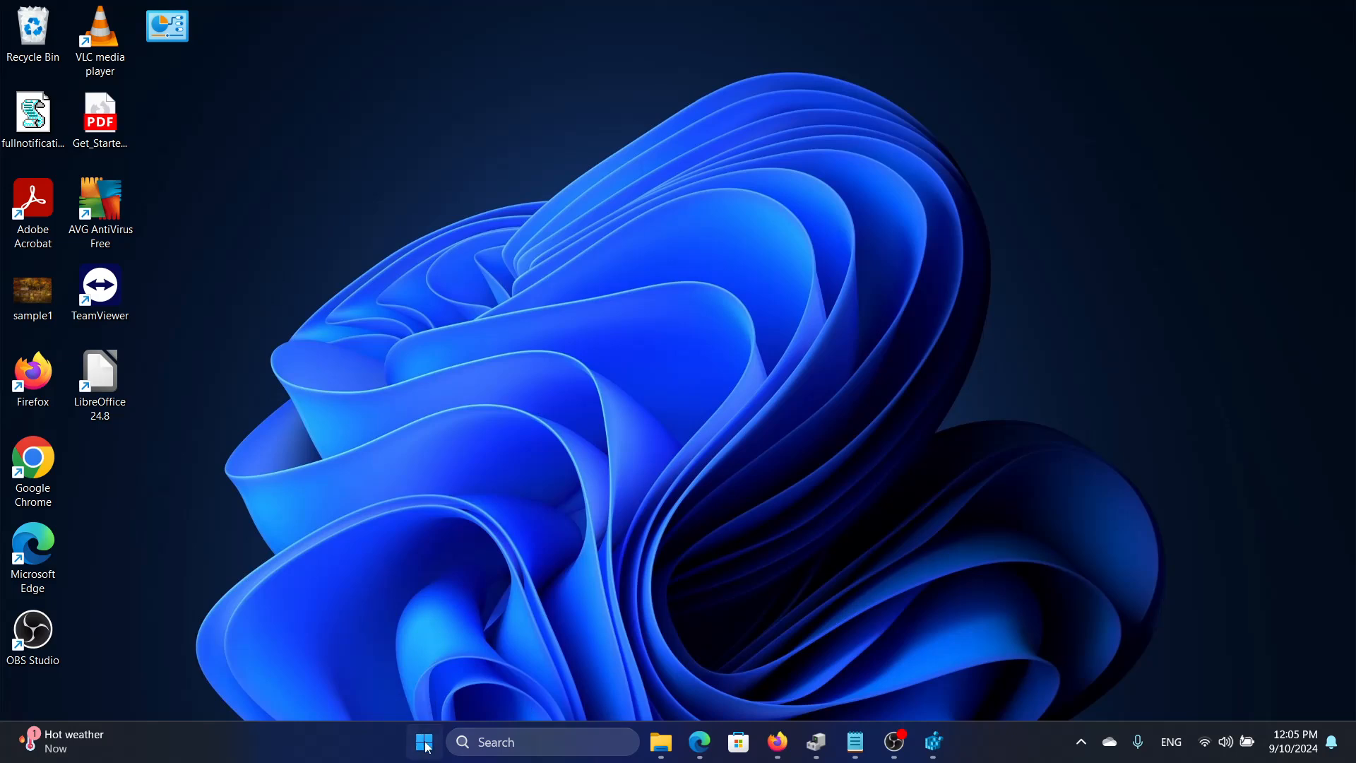
click(898, 683)
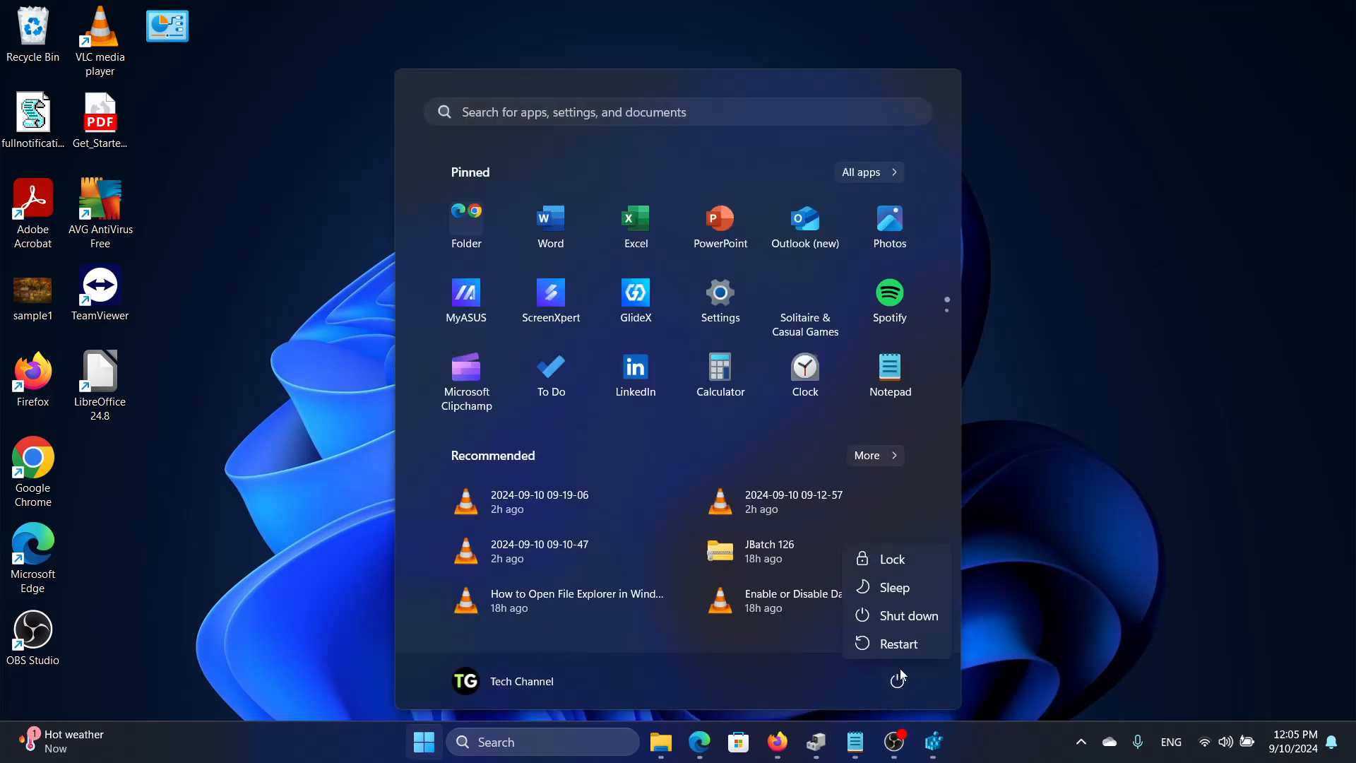
click(1250, 364)
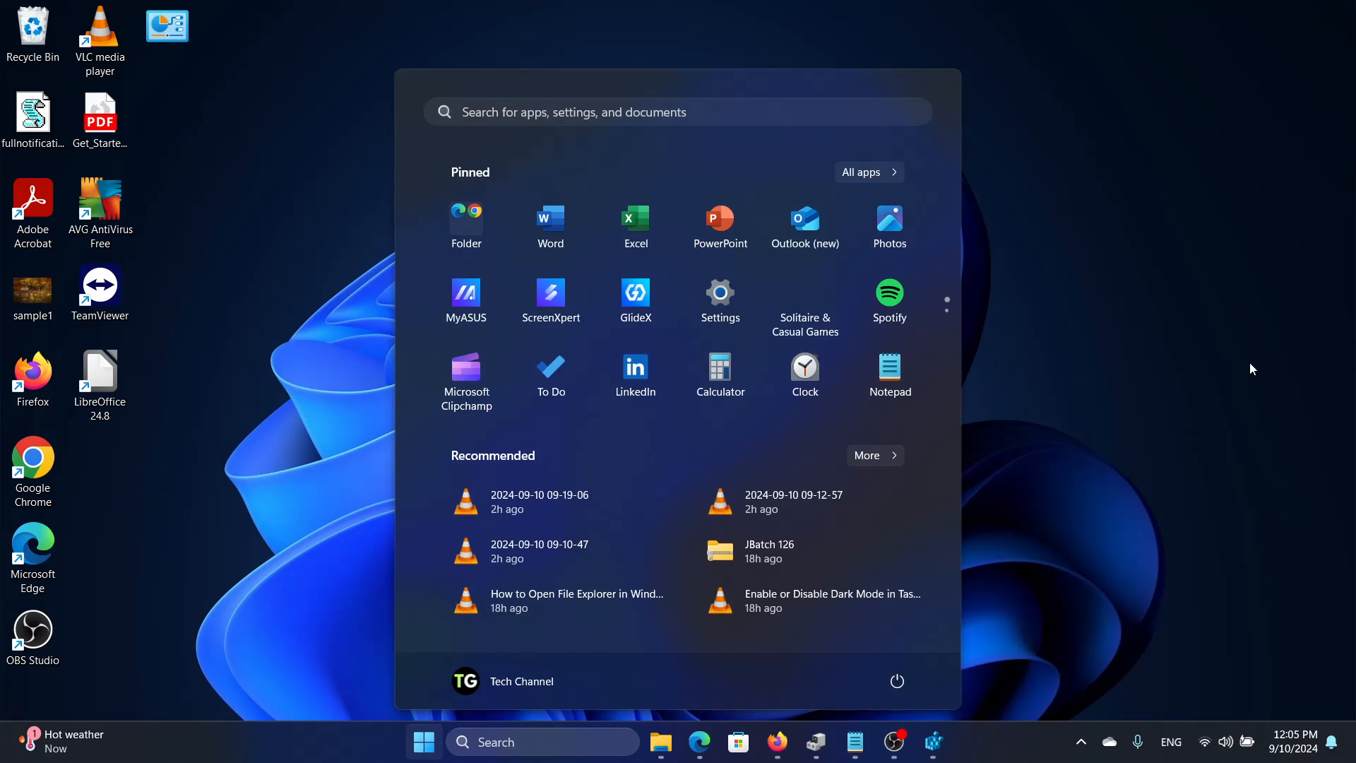
click(1251, 363)
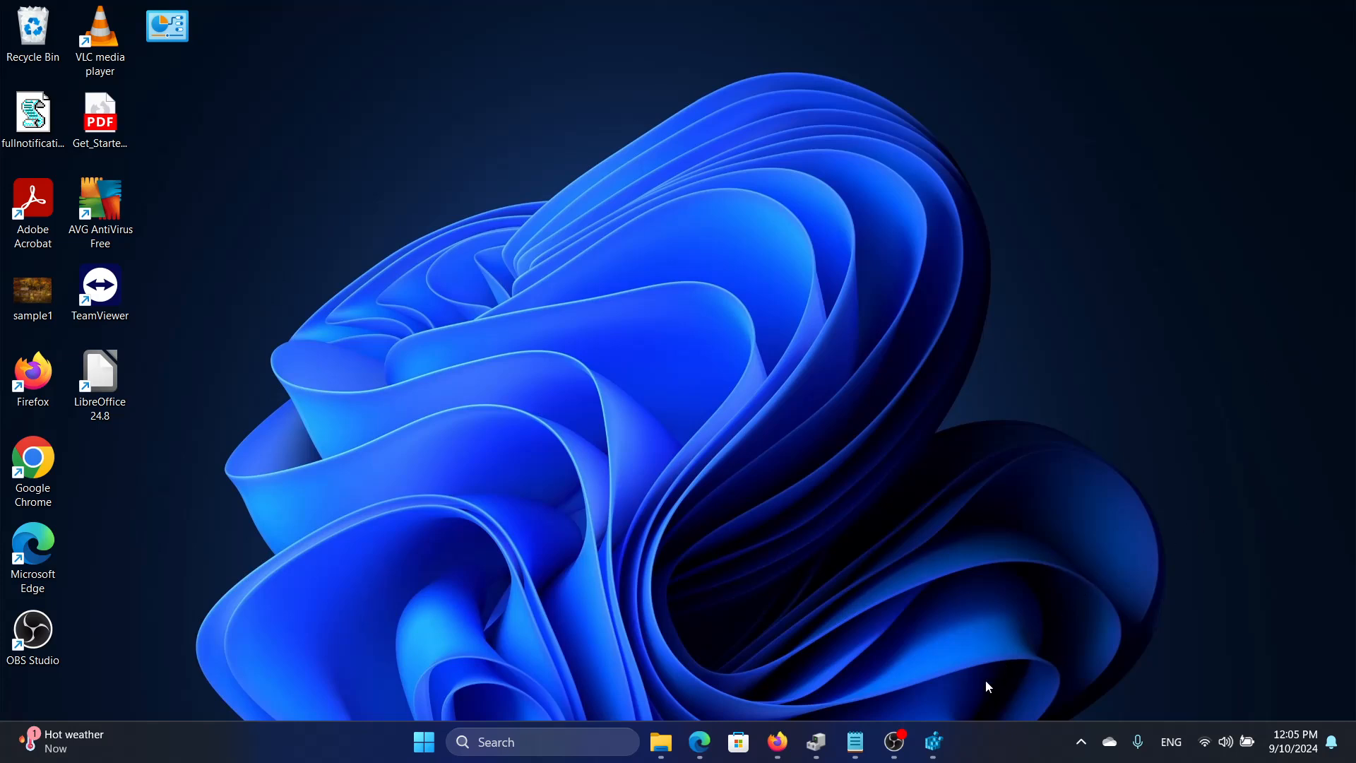
- Open Registry Editor by searching Windows for "re"
mouse_move(946, 756)
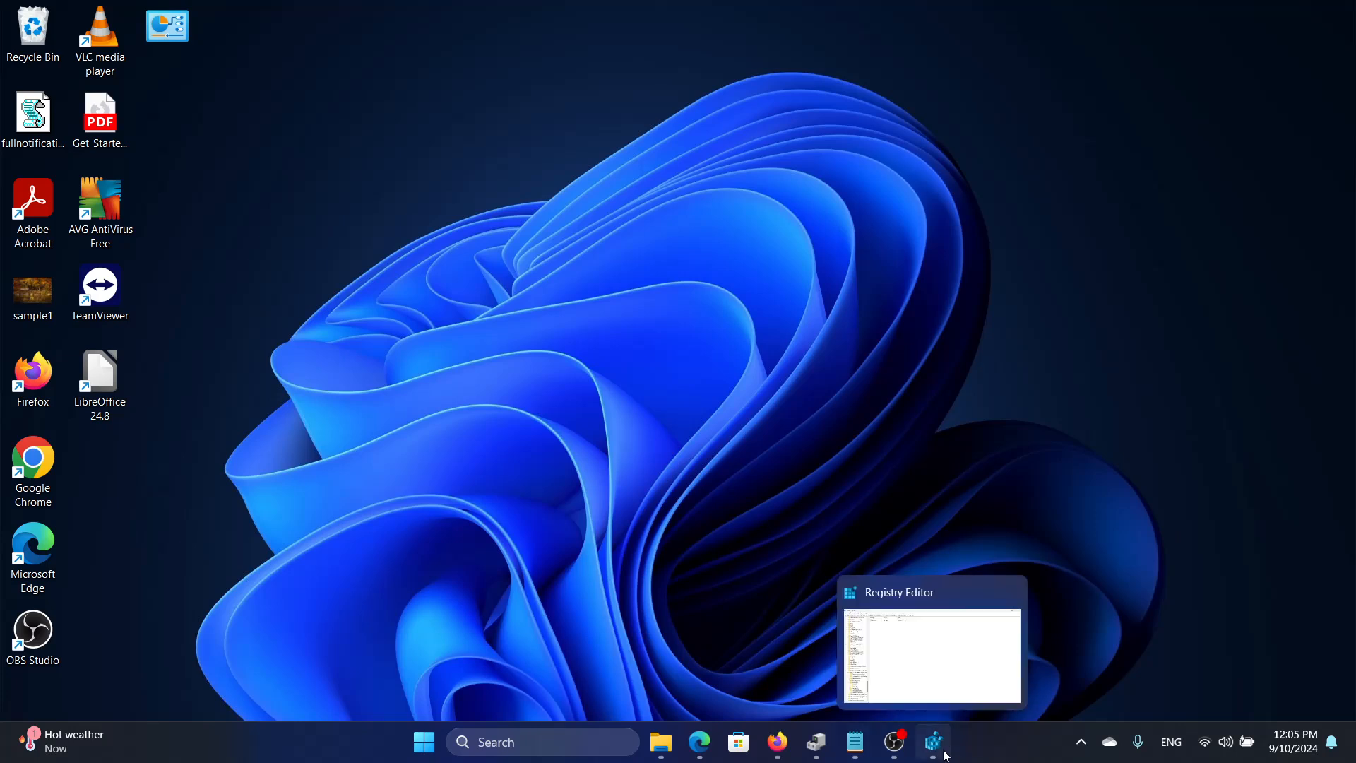
click(546, 742)
text(re)
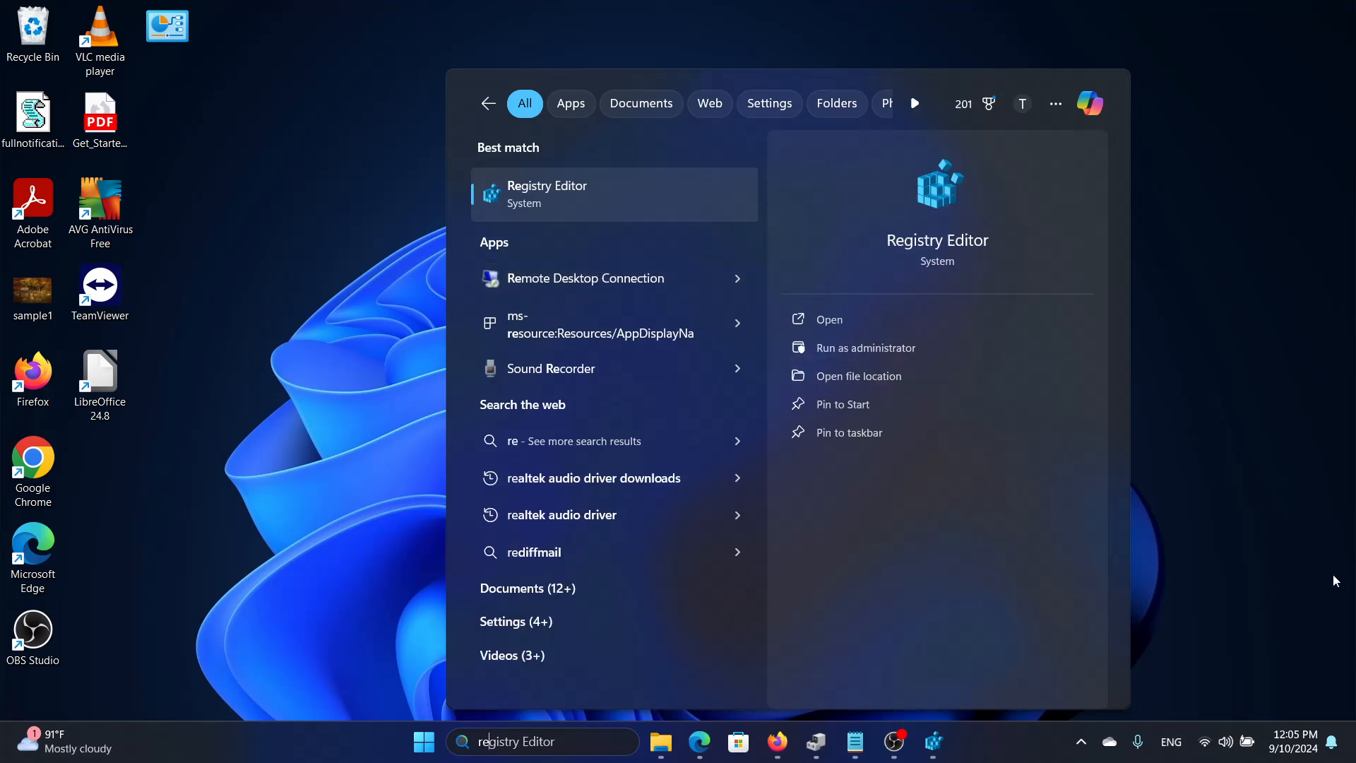
key(Return)
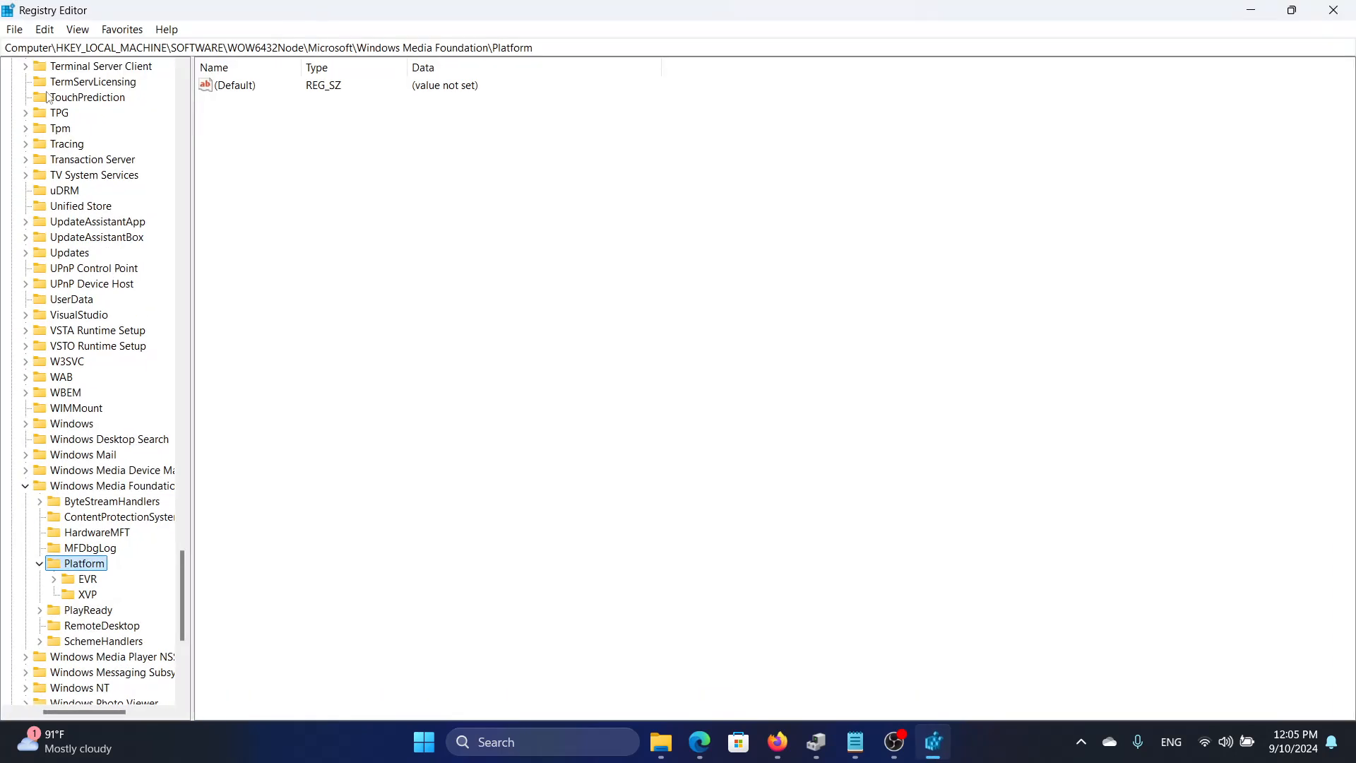
- Trace the key path HKEY_LOCAL_MACHINE\SOFTWARE\WOW6432Node\Microsoft\Windows Media Foundation\Platform through the registry tree
scroll(105, 339, up, 6)
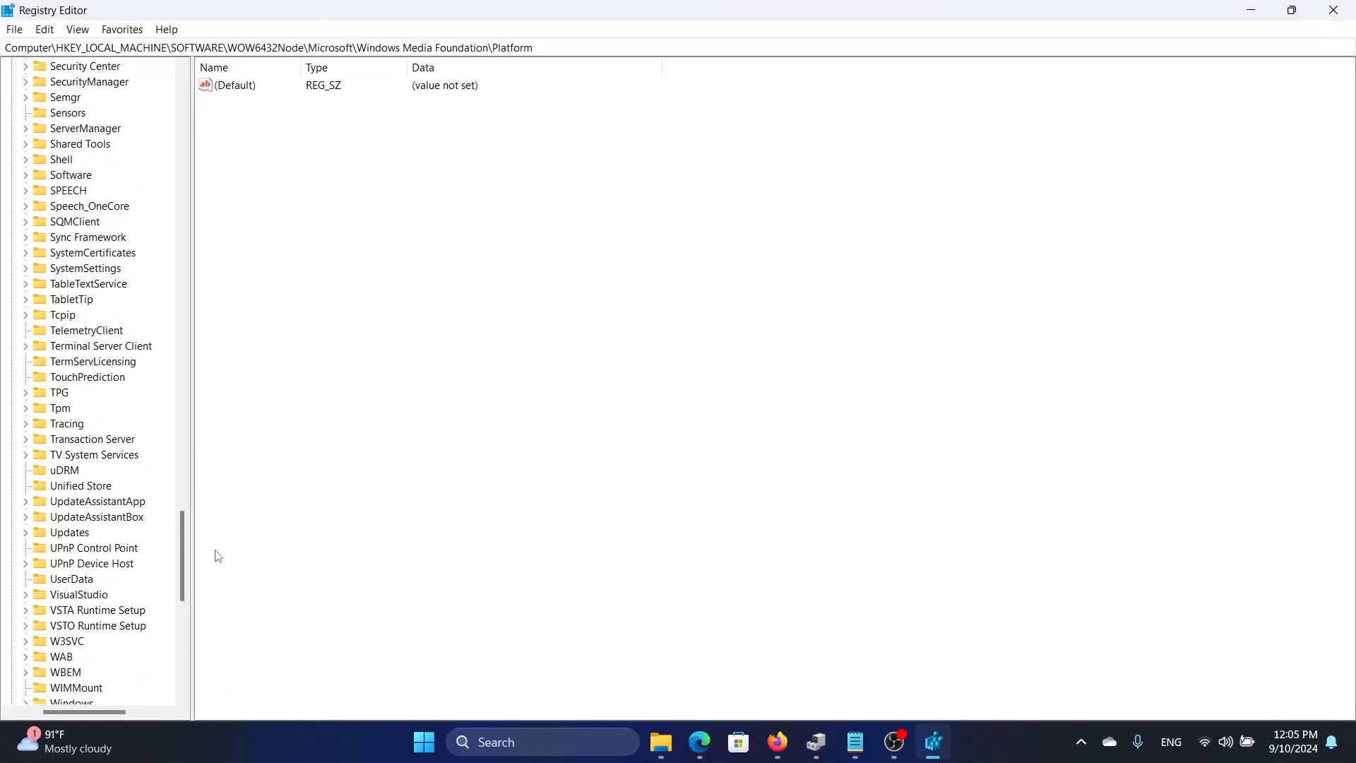
scroll(168, 557, up, 20)
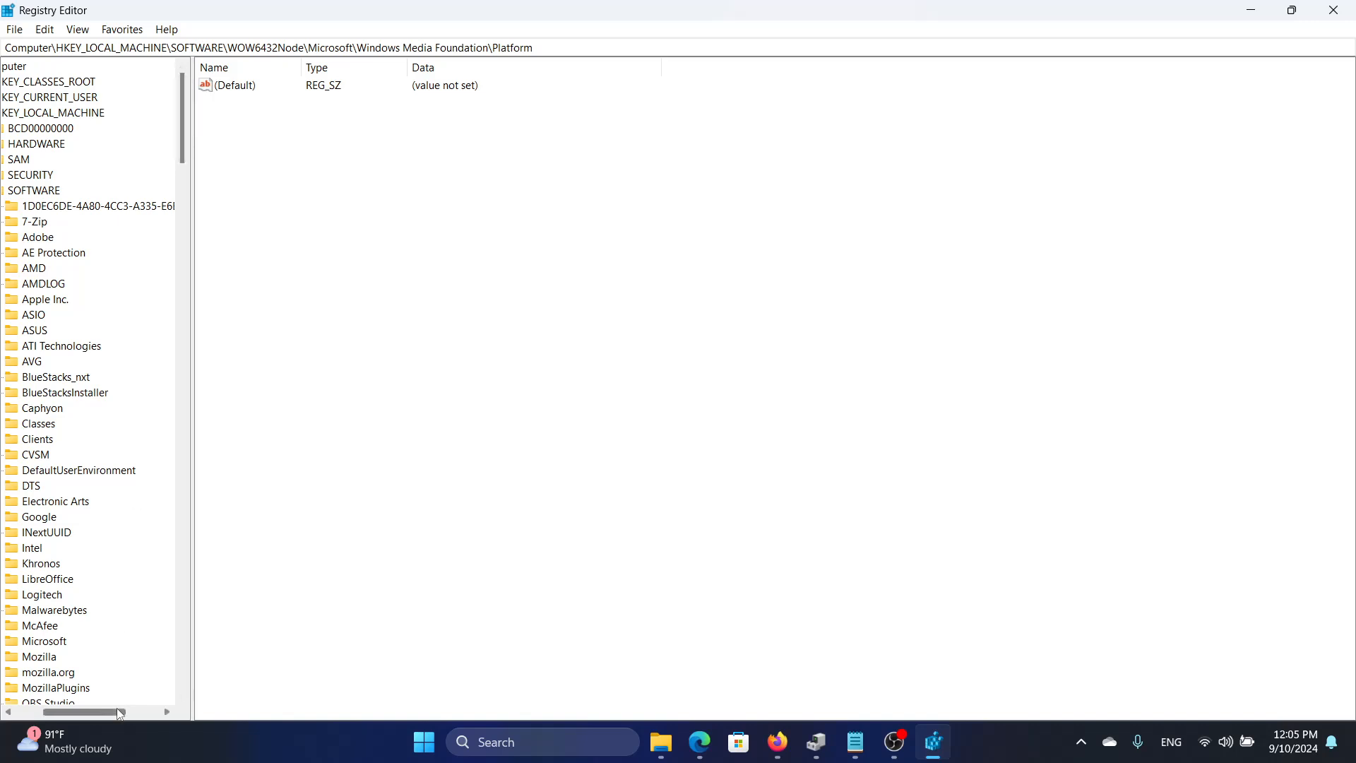
drag(120, 713, 50, 712)
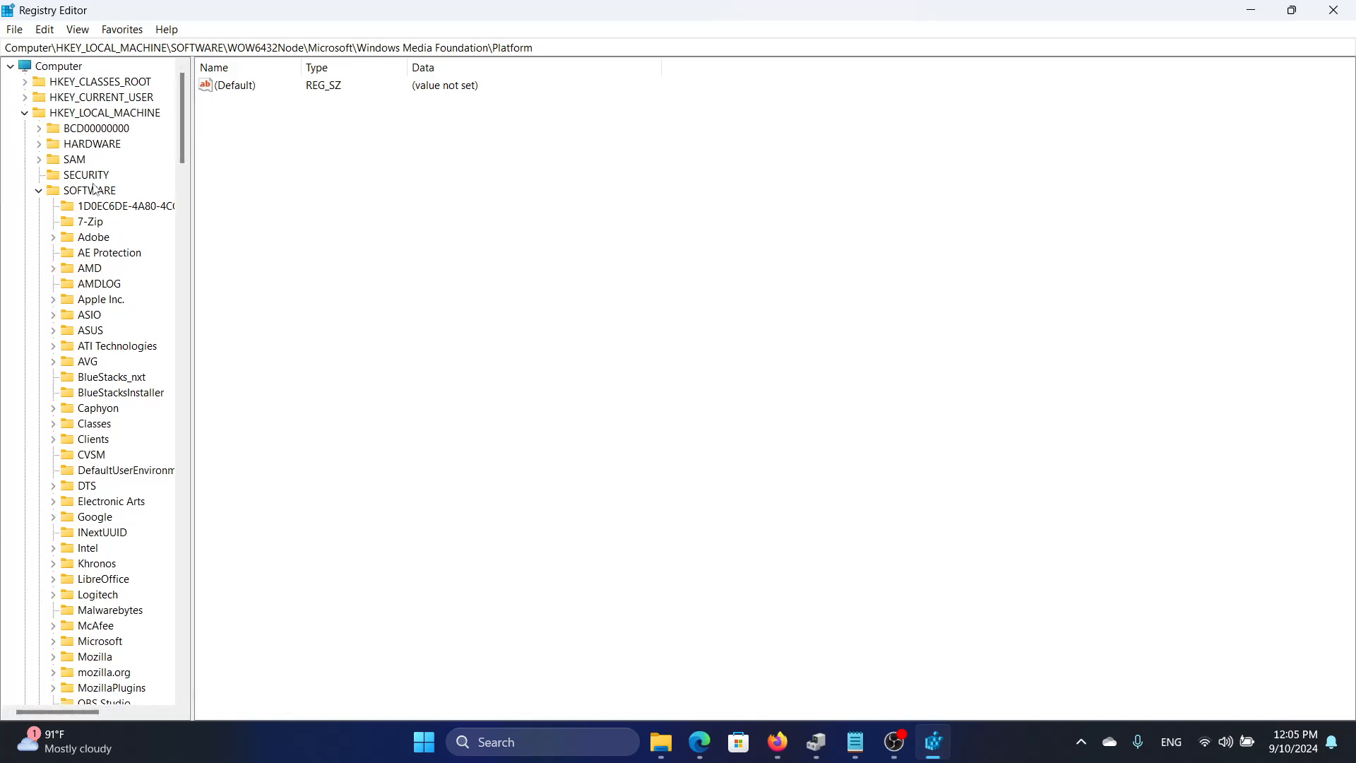
scroll(120, 254, down, 11)
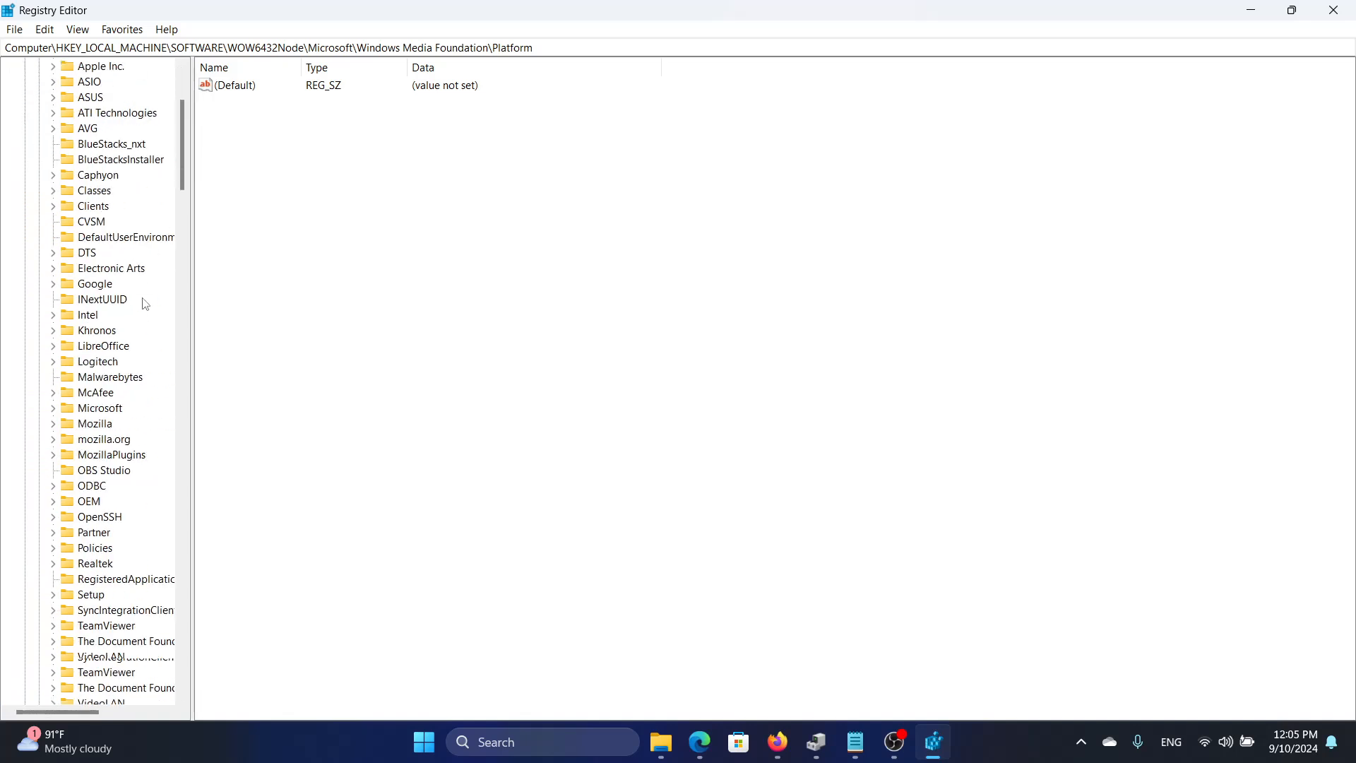
scroll(143, 309, down, 1)
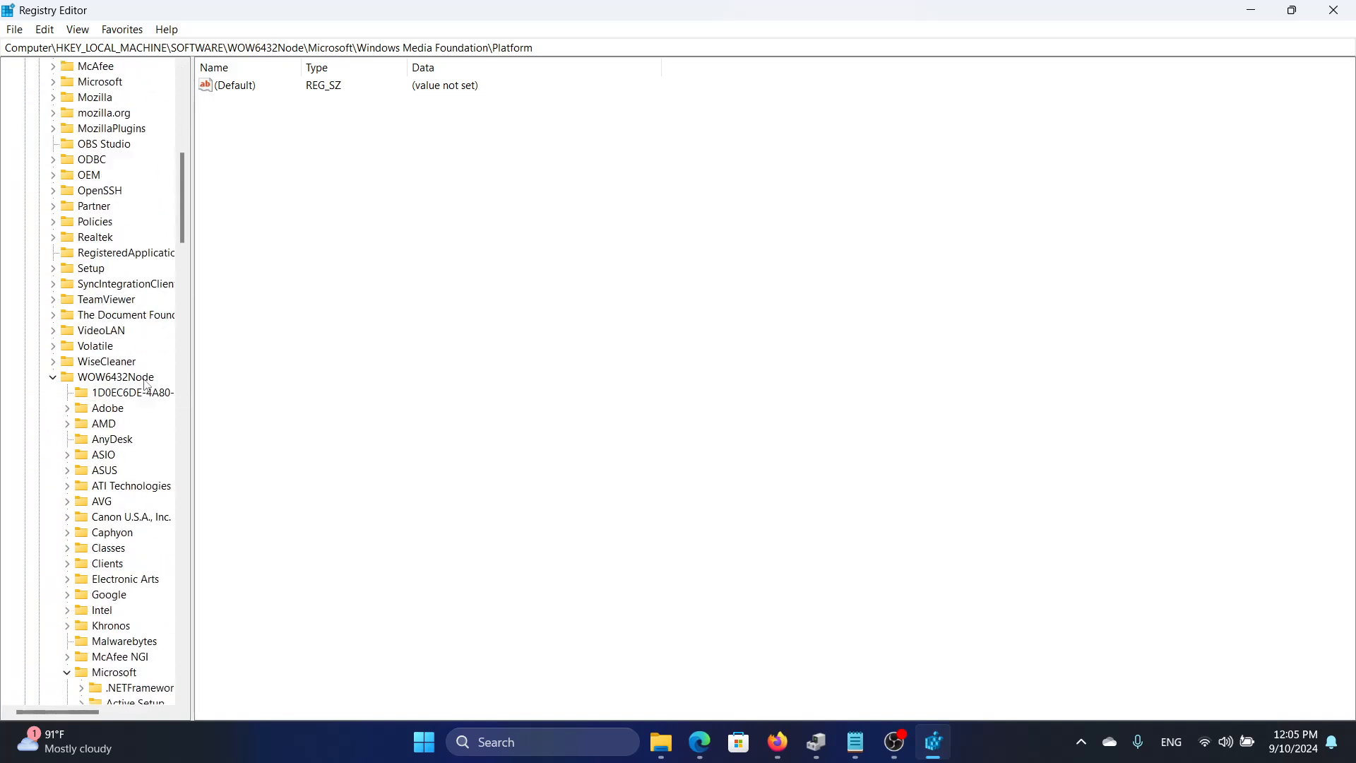
scroll(146, 386, down, 7)
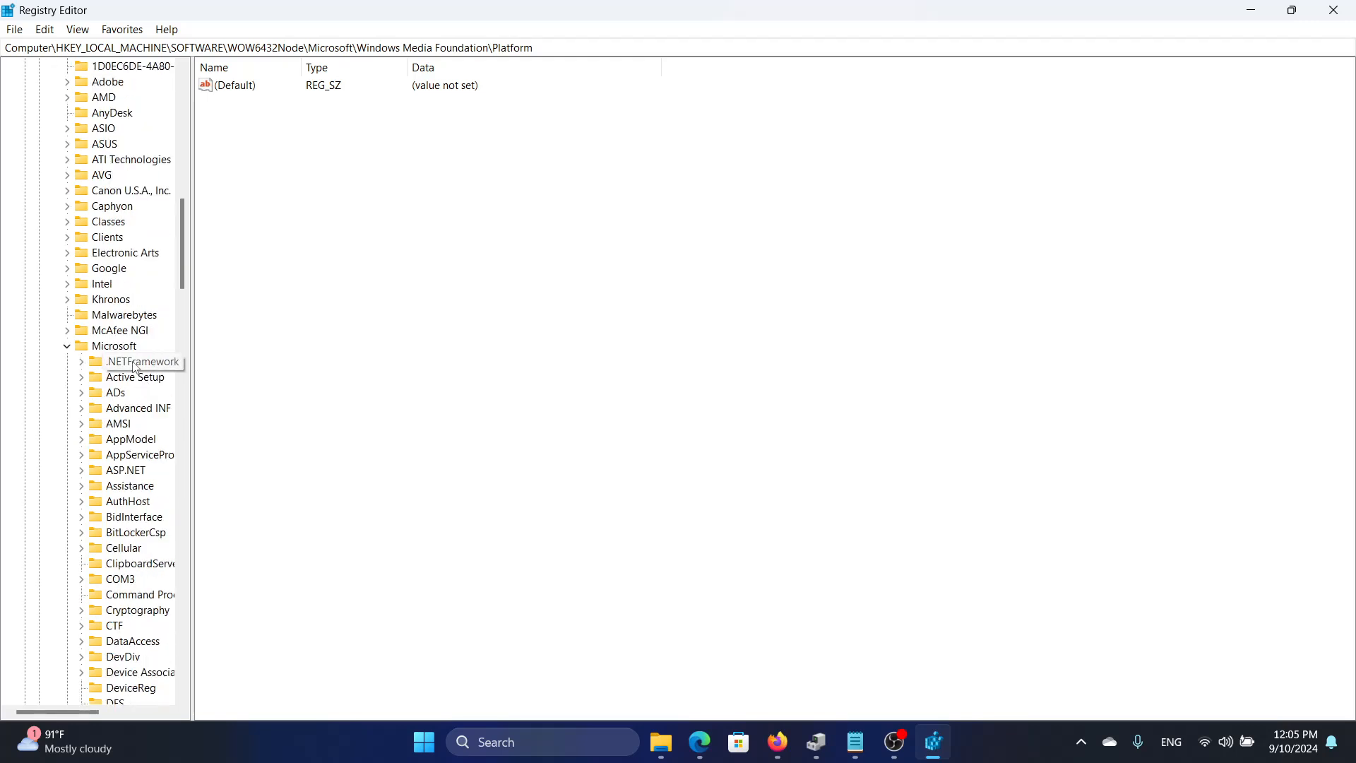
scroll(134, 368, down, 14)
scroll(133, 368, down, 20)
scroll(133, 368, down, 20)
scroll(162, 338, up, 2)
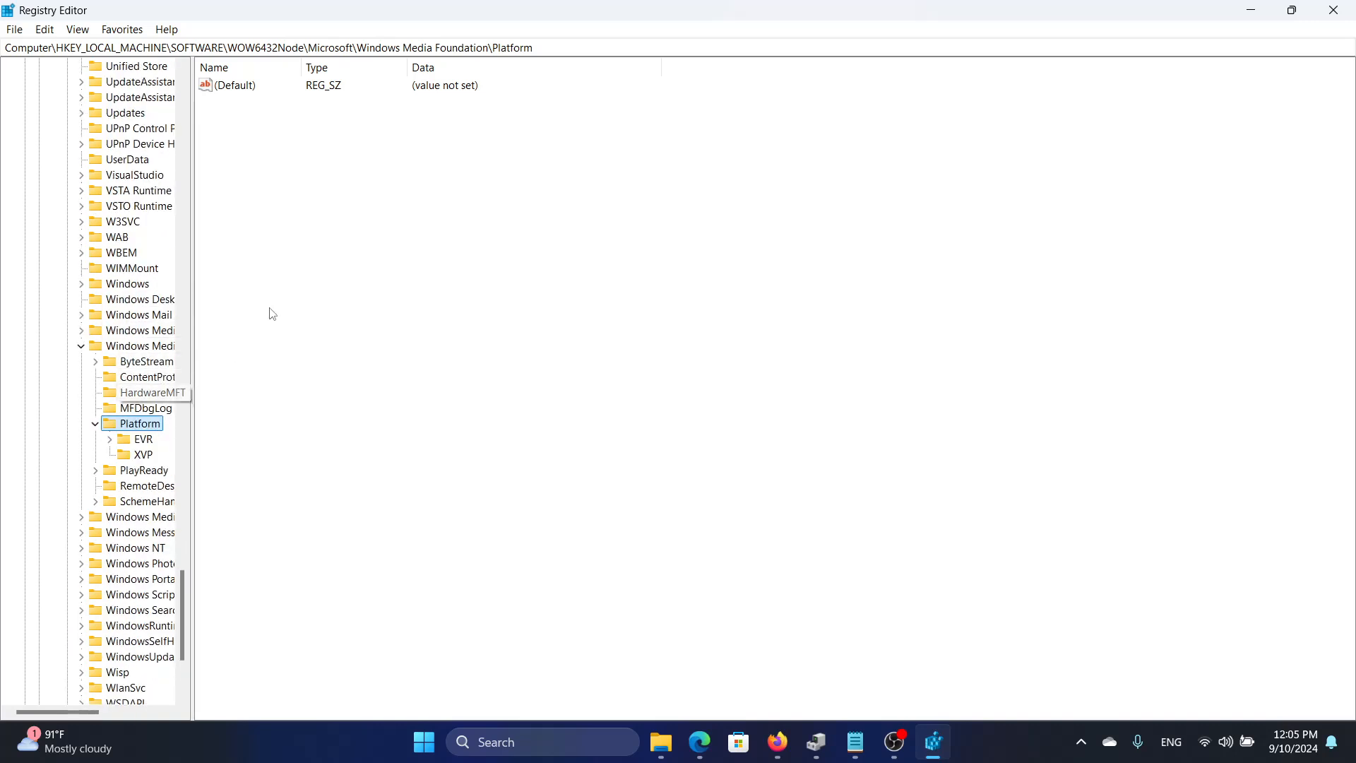
- Create a DWORD (32-bit) value named EnableFrameServerMode in the Windows Media Foundation Platform key
click(580, 46)
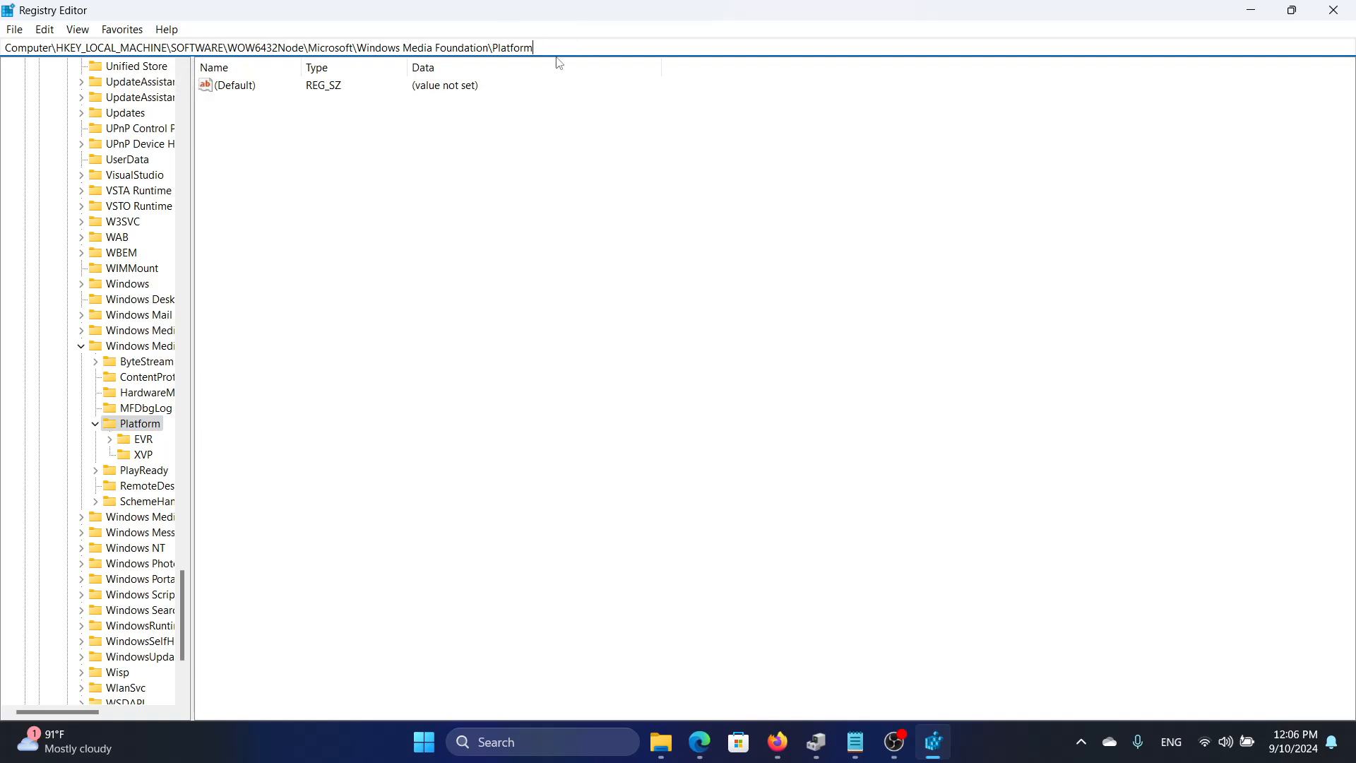
right_click(228, 141)
right_click(248, 124)
right_click(249, 124)
mouse_move(288, 145)
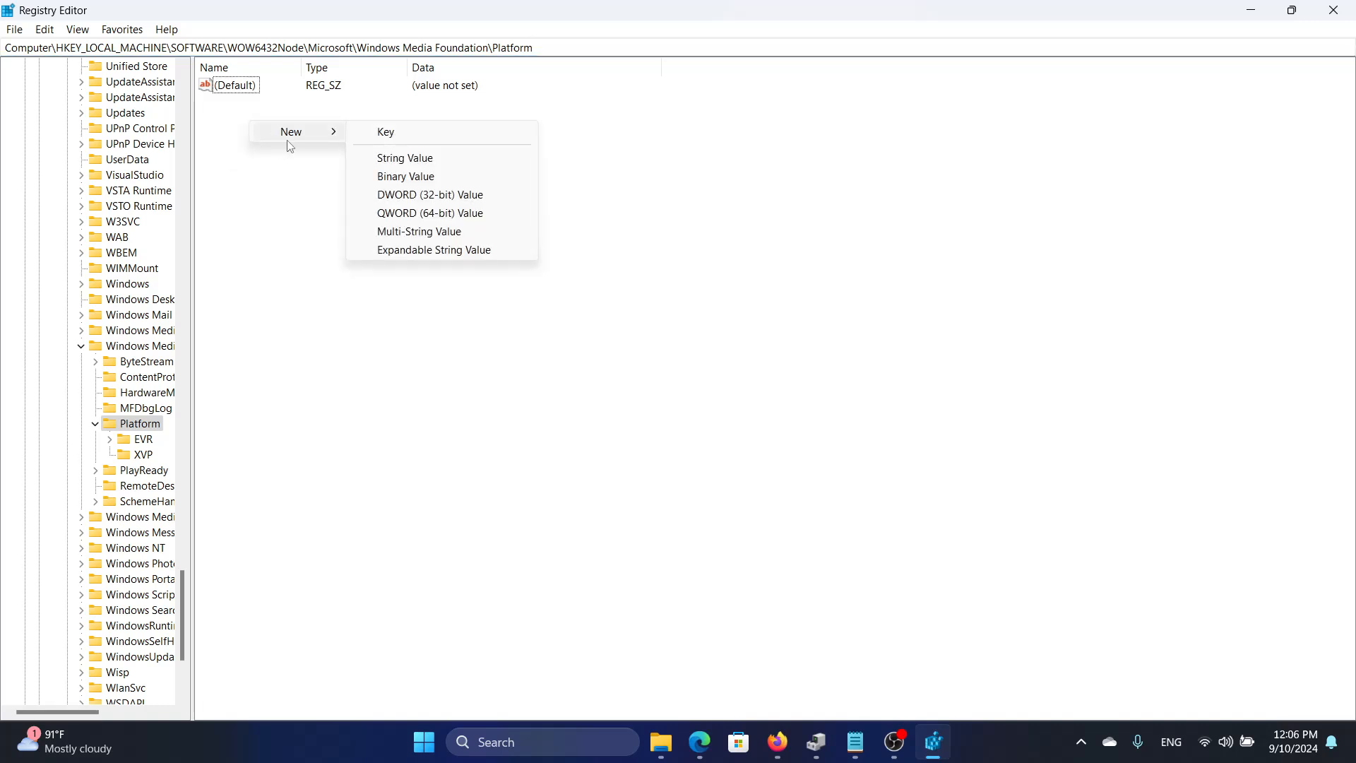
click(487, 196)
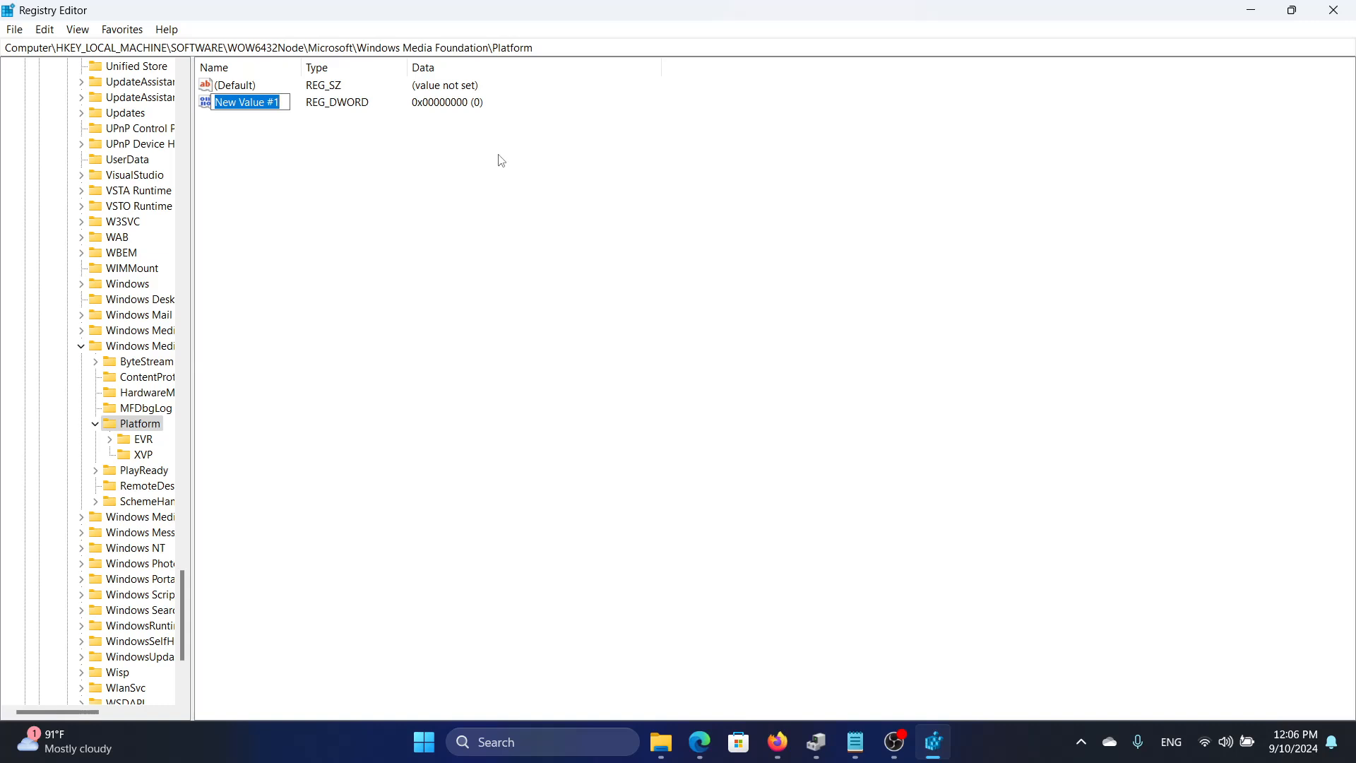
text(Enable)
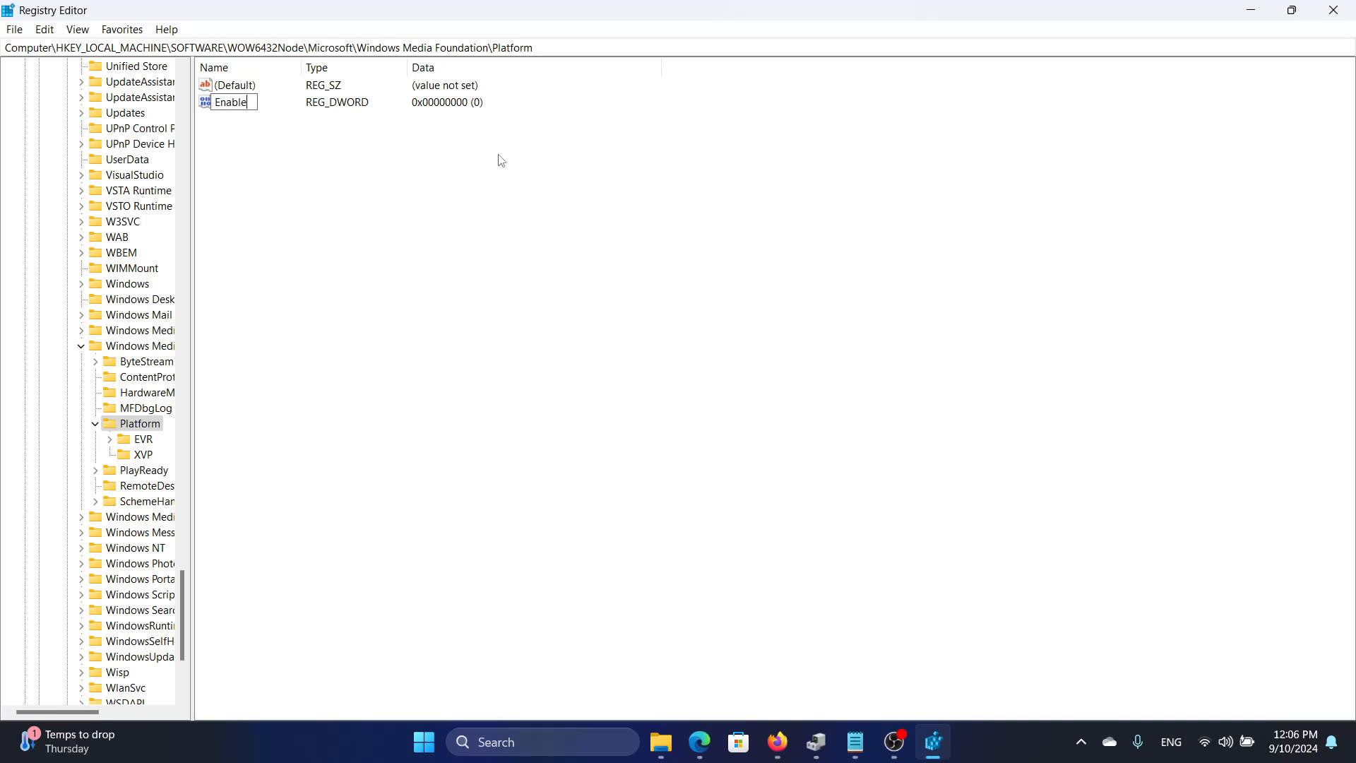
text(FrameServer)
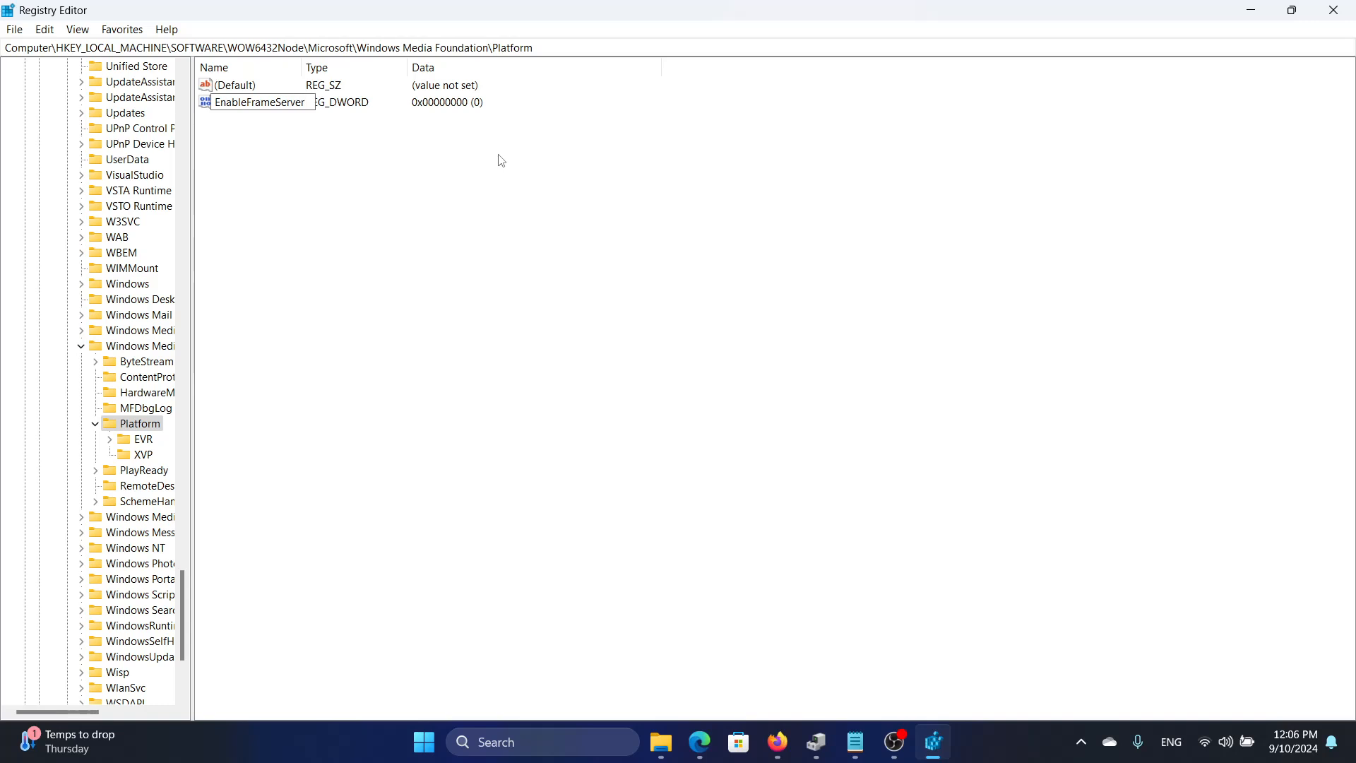
text(Mode)
key(Return)
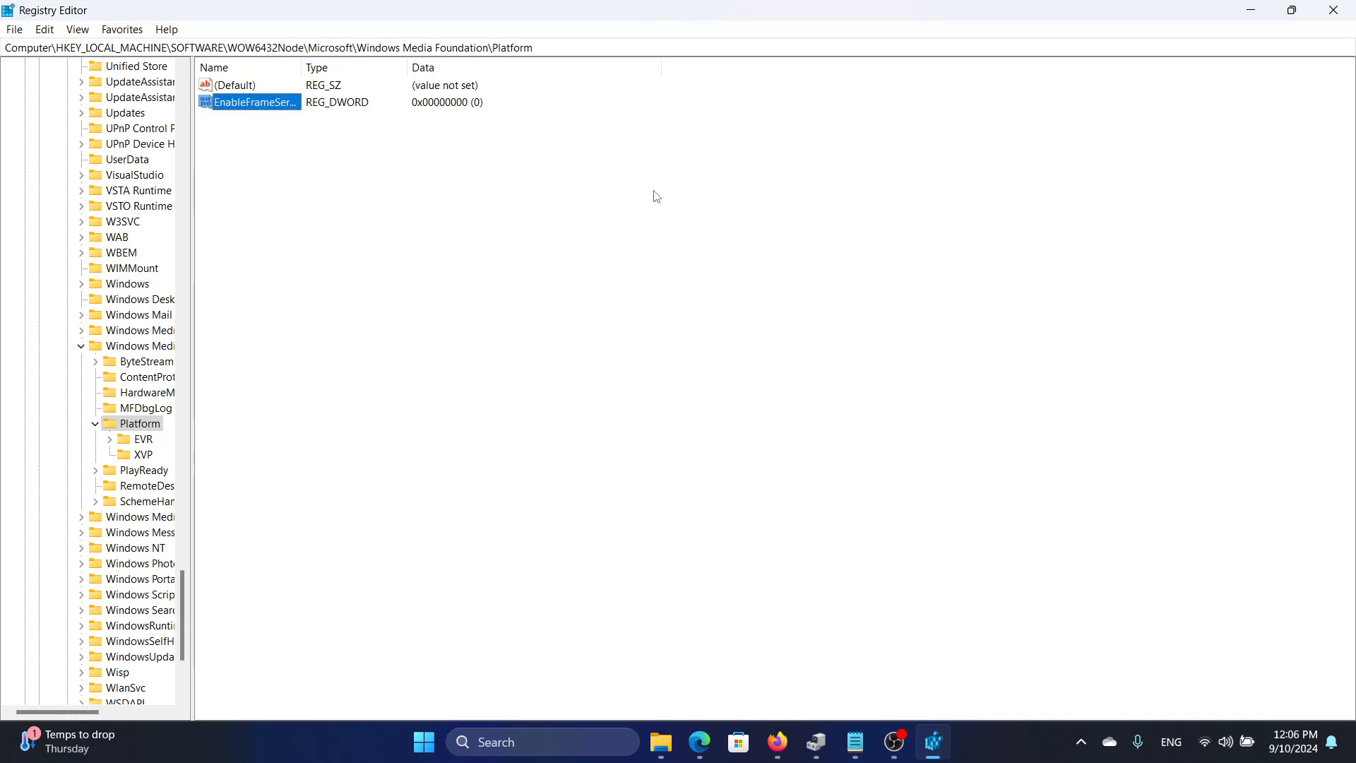
- Open EnableFrameServerMode for modification, accept its value data of 0 in hexadecimal base, and close Registry Editor
right_click(265, 103)
click(308, 110)
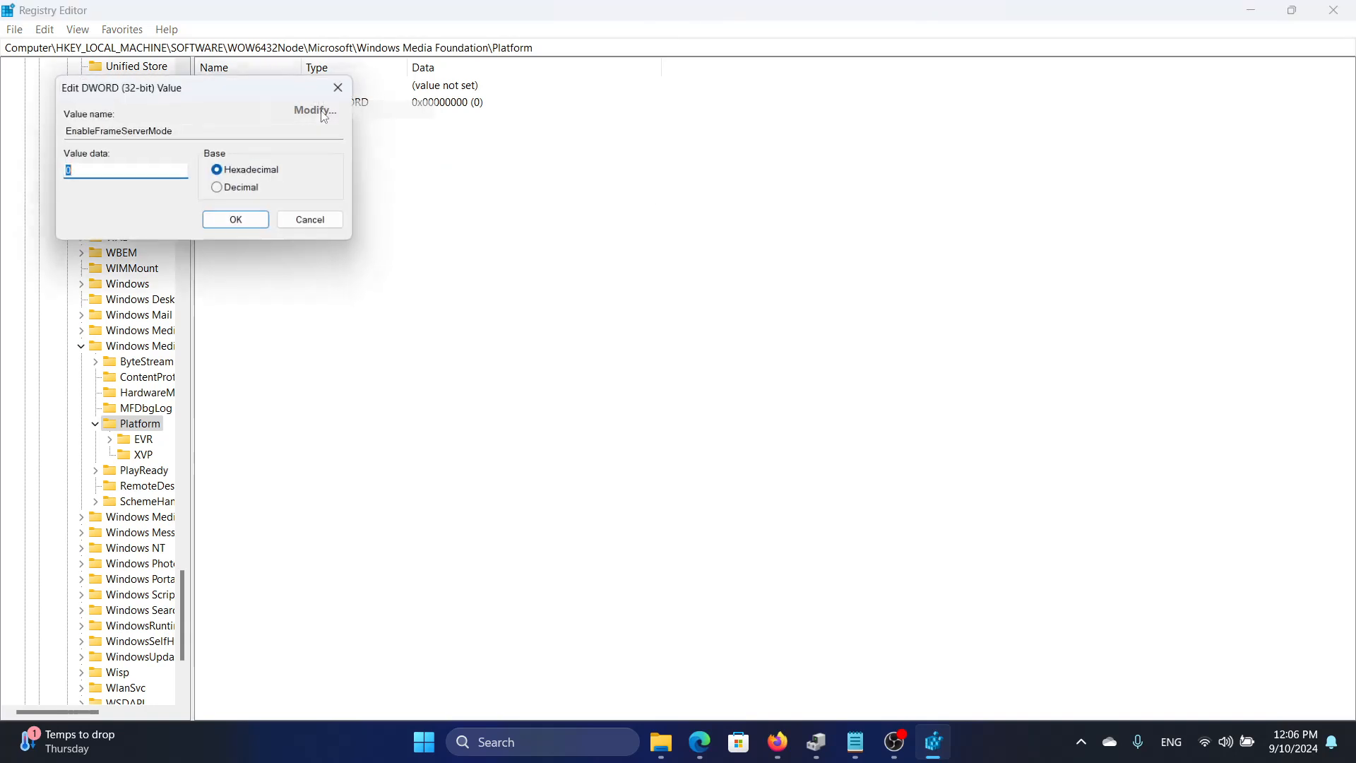
click(252, 224)
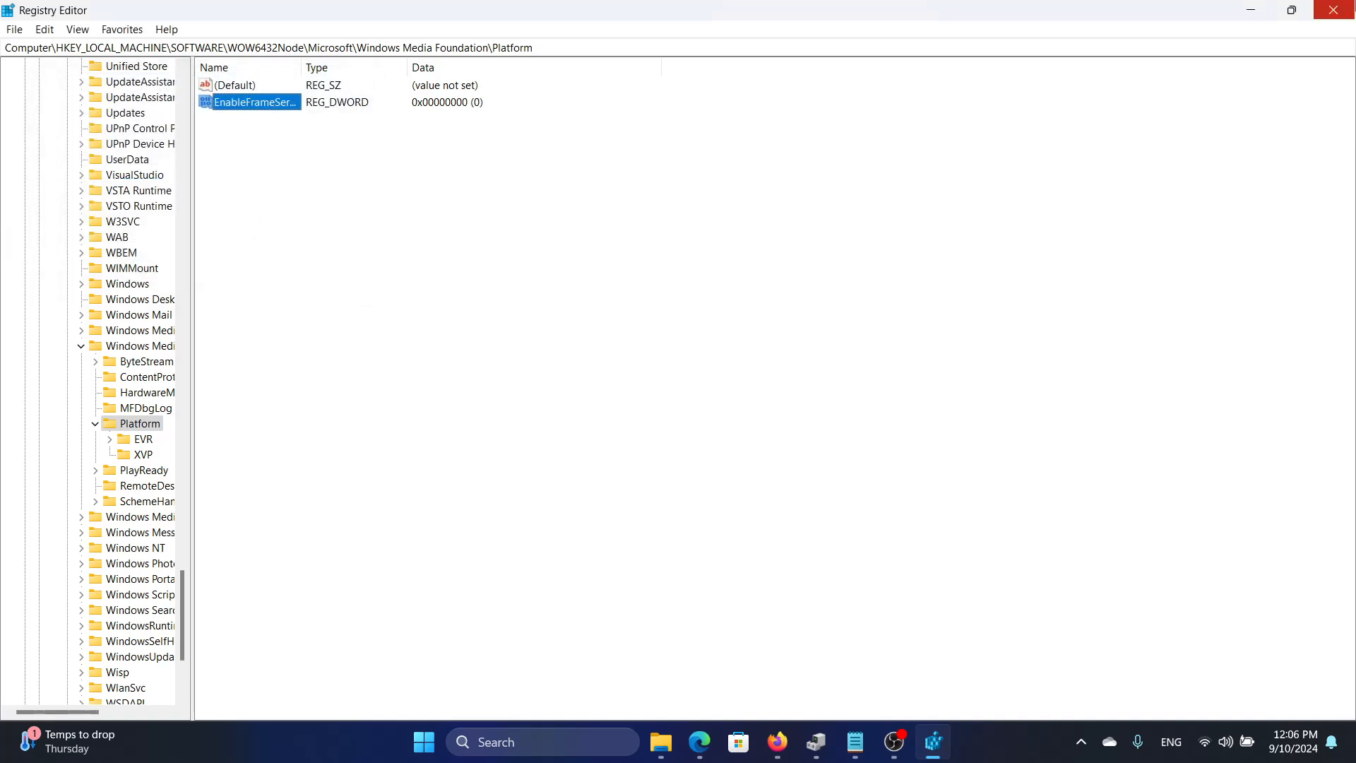
click(1334, 10)
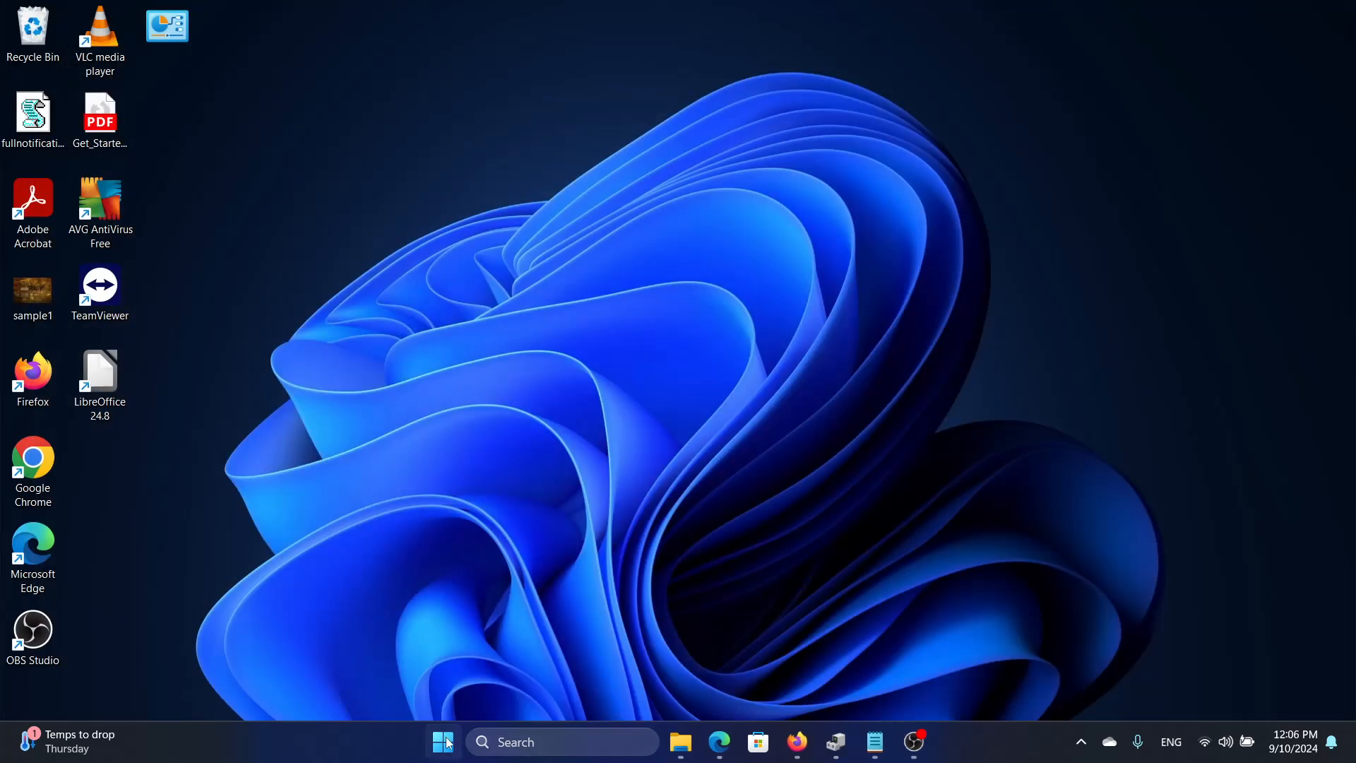
- View the computer's power options from the desktop and dismiss them without choosing one
click(445, 742)
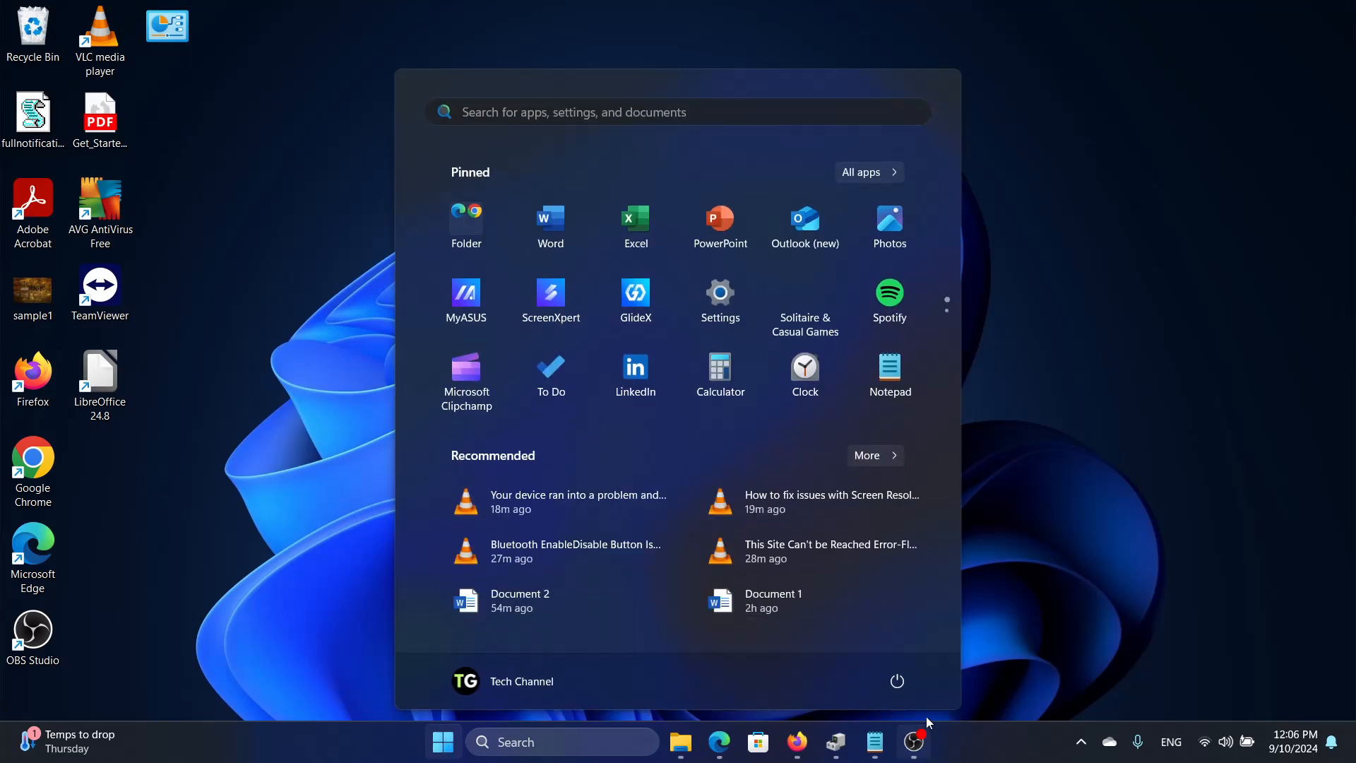
click(899, 683)
click(1095, 569)
click(1095, 514)
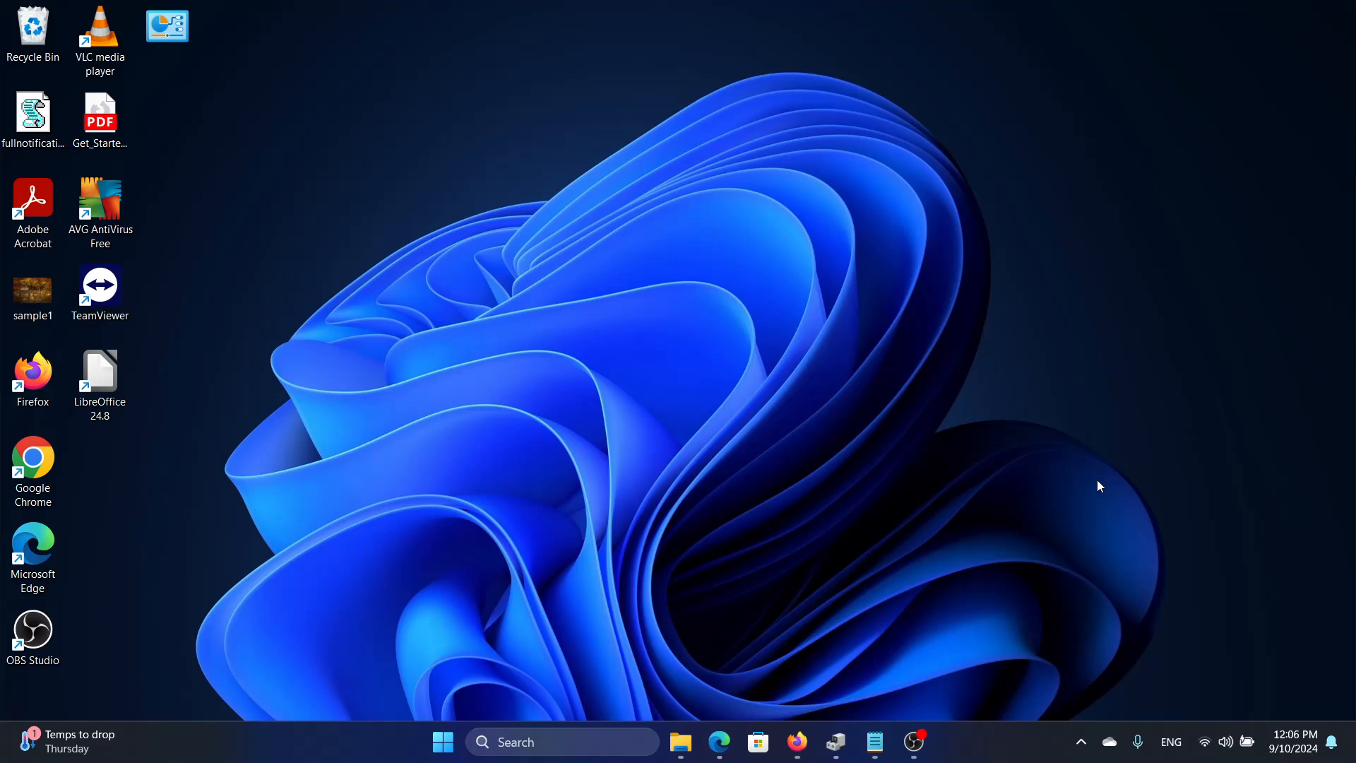